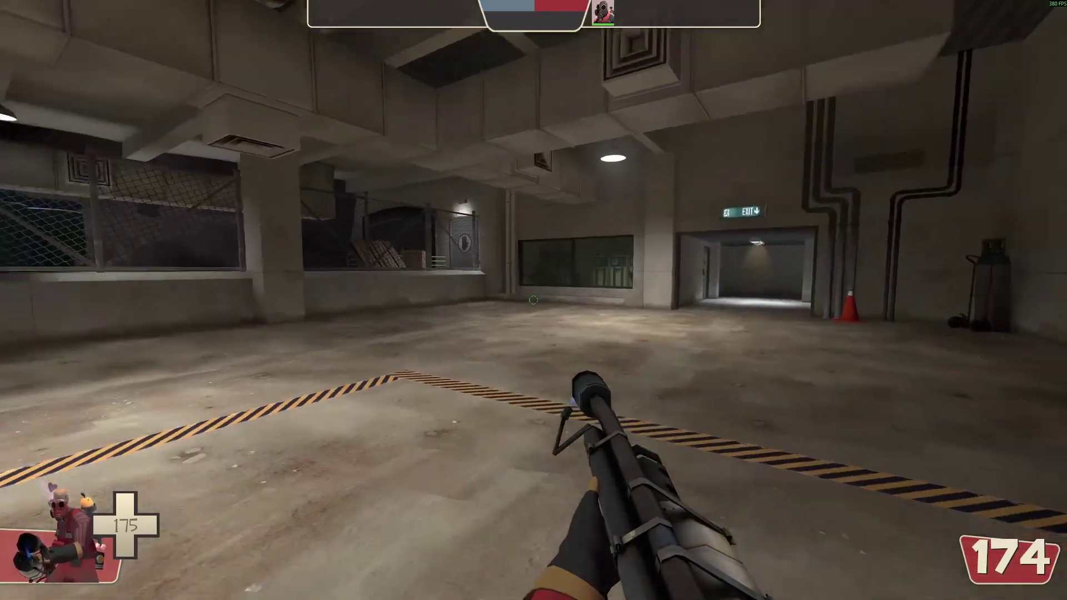
drag(533, 300, 534, 300)
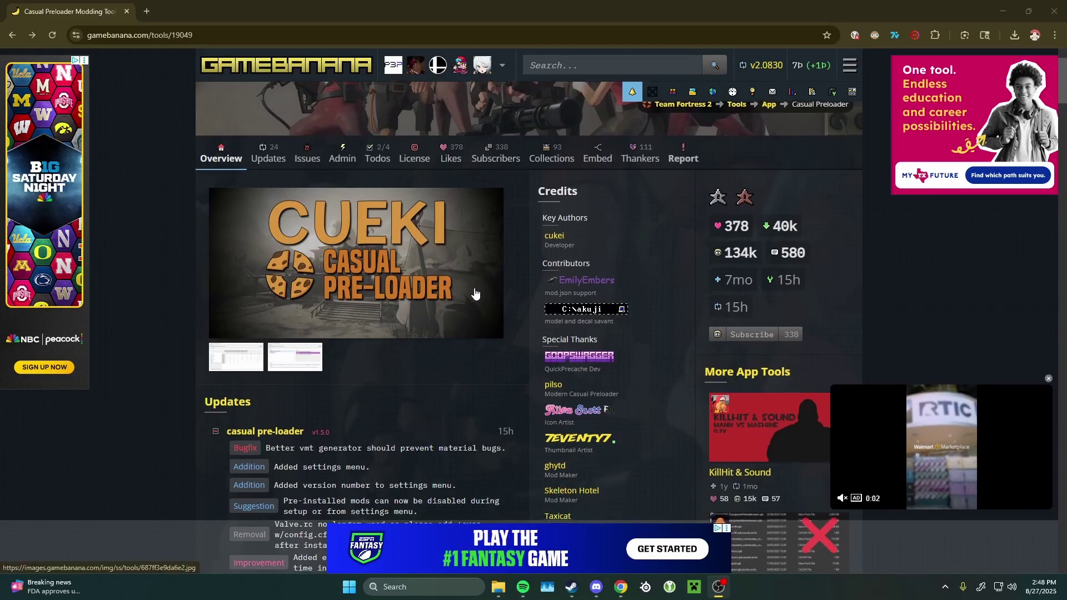
Download casual-preloader_03de3.zip, version 1.5.0, from the tool's page and place the downloaded archive on the desktop.
scroll(338, 278, down, 20)
scroll(338, 278, down, 15)
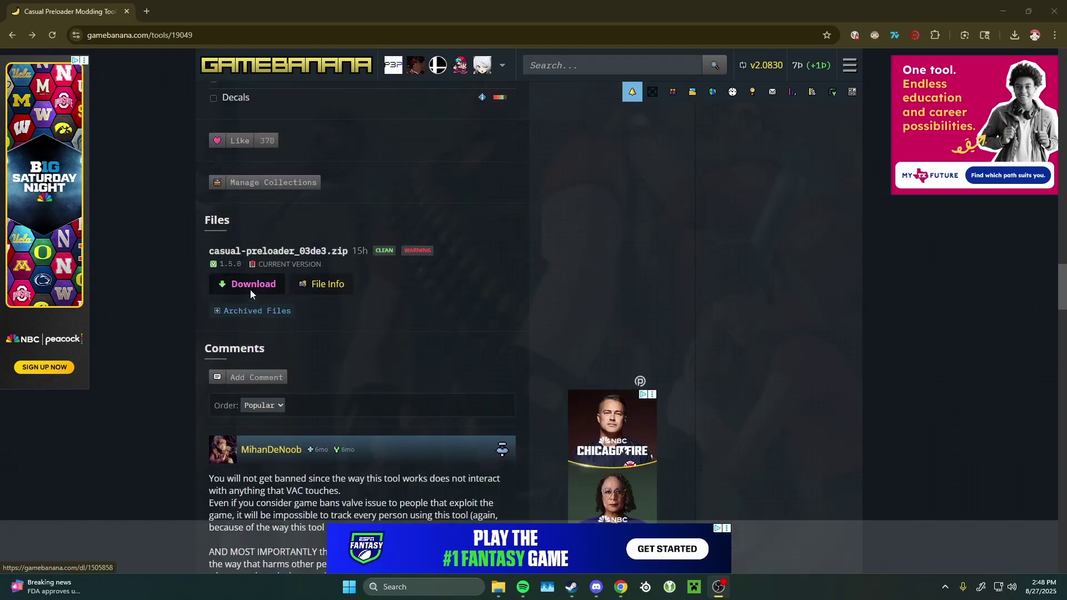
click(250, 293)
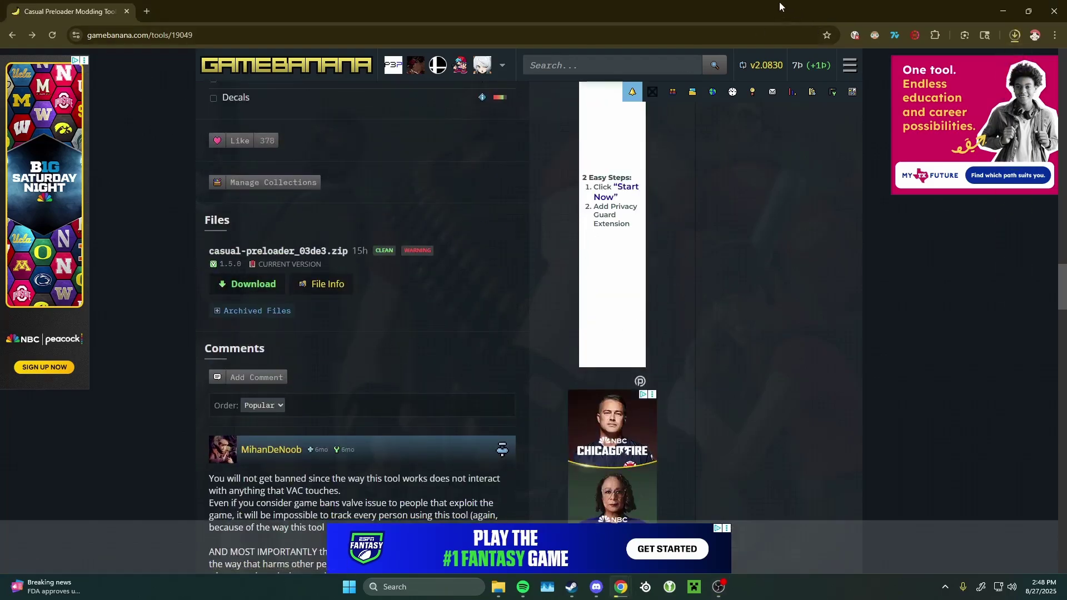
drag(779, 3, 319, 149)
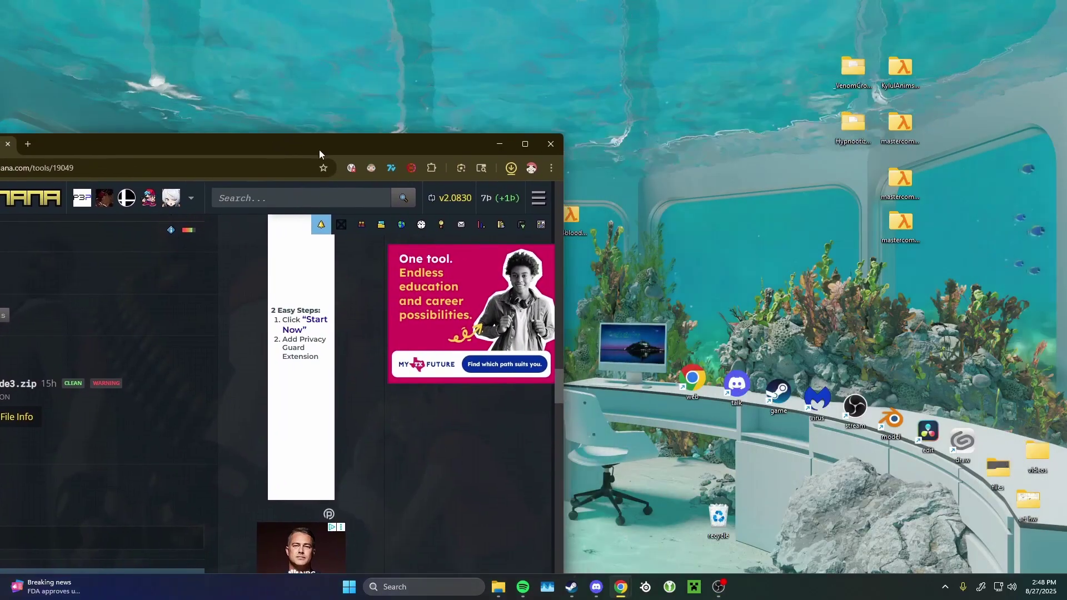
click(511, 168)
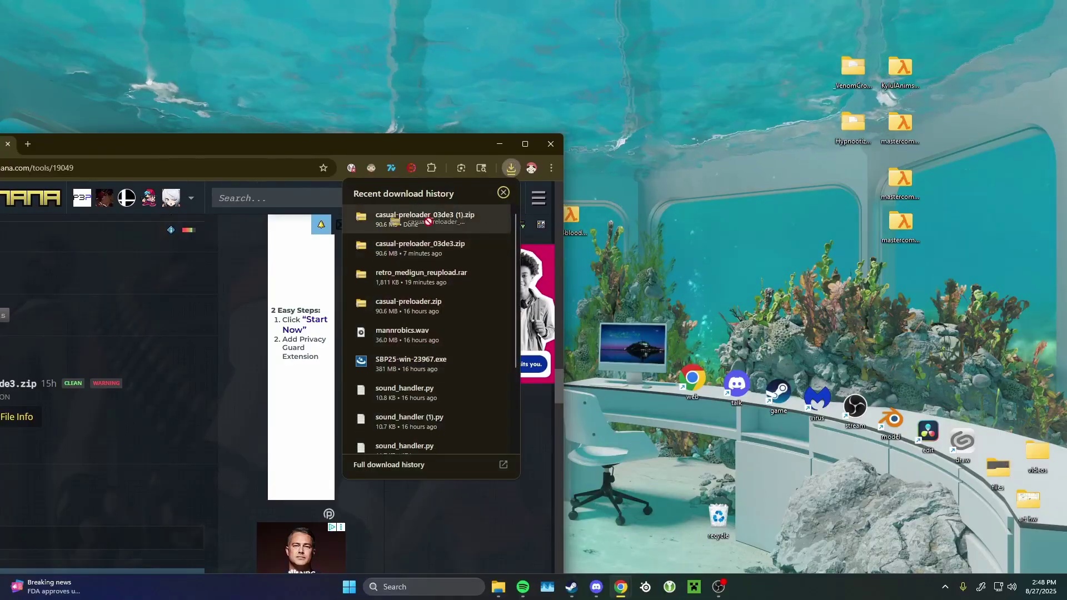
drag(422, 218, 695, 262)
Extract the downloaded preloader archive into its own folder on the desktop.
right_click(695, 261)
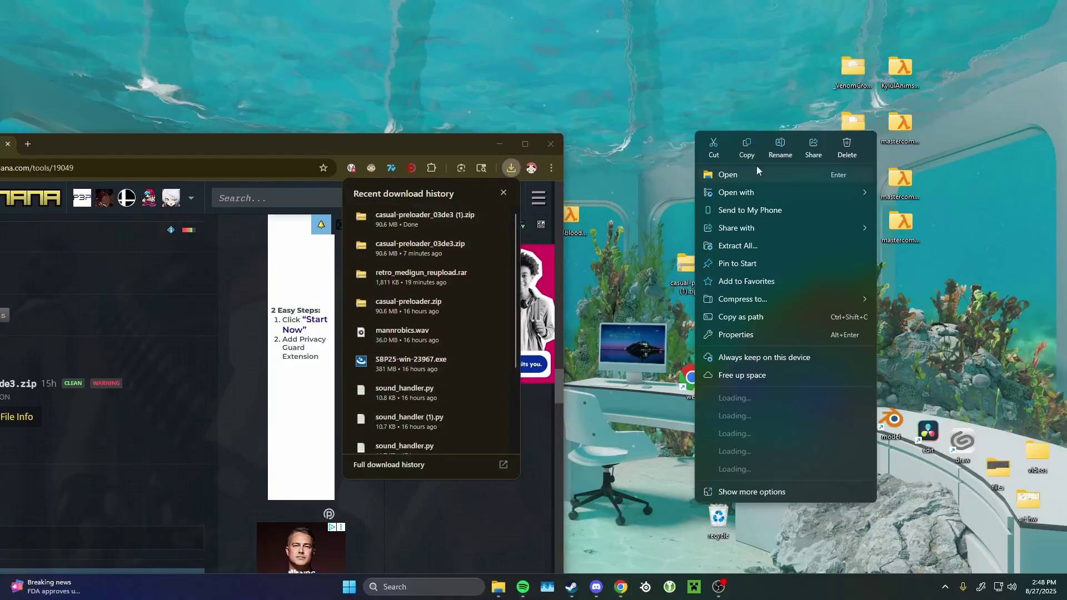
click(739, 246)
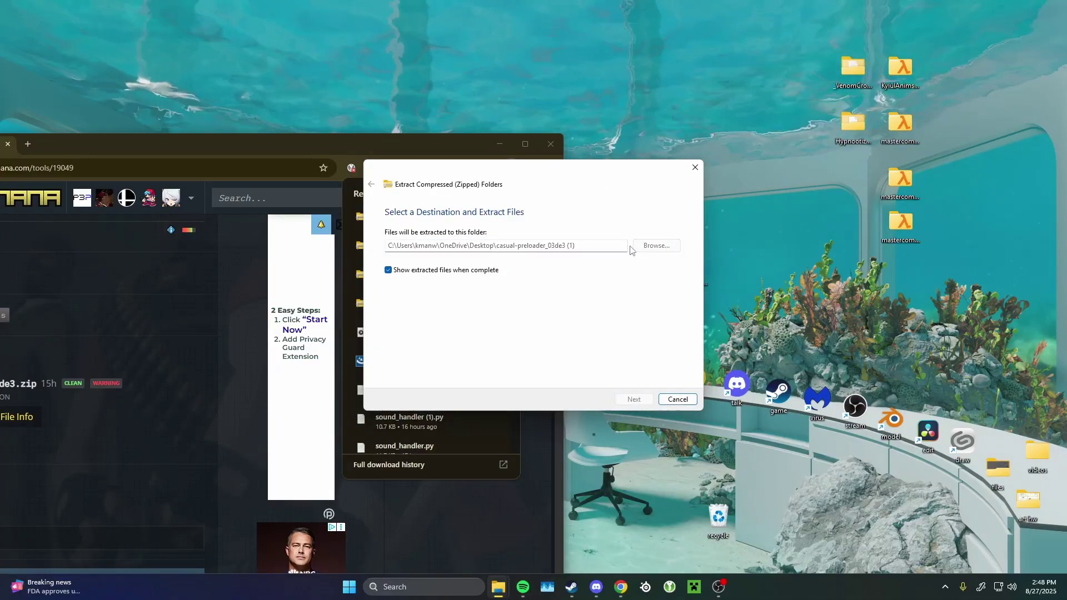
click(634, 399)
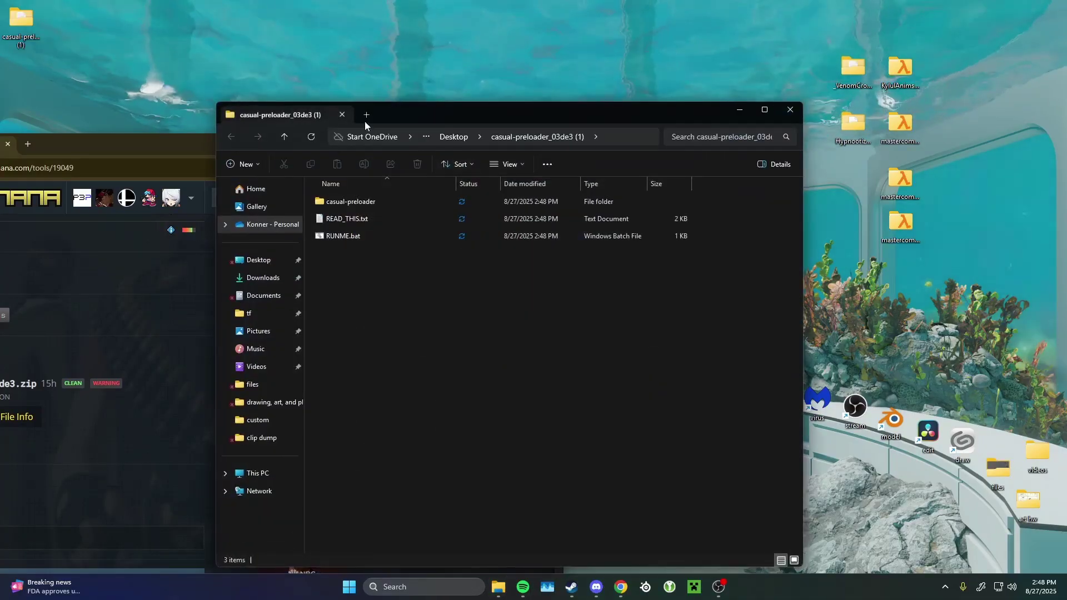
Minimize the browser and move the extracted folder's window lower to uncover the mod files on the desktop.
drag(153, 139, 397, 211)
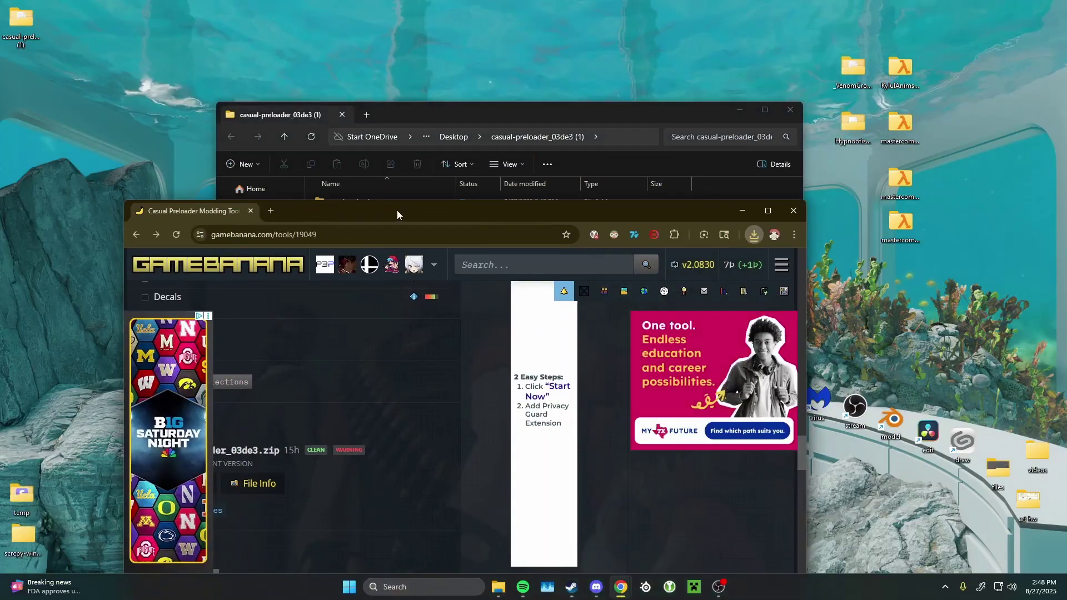
click(742, 211)
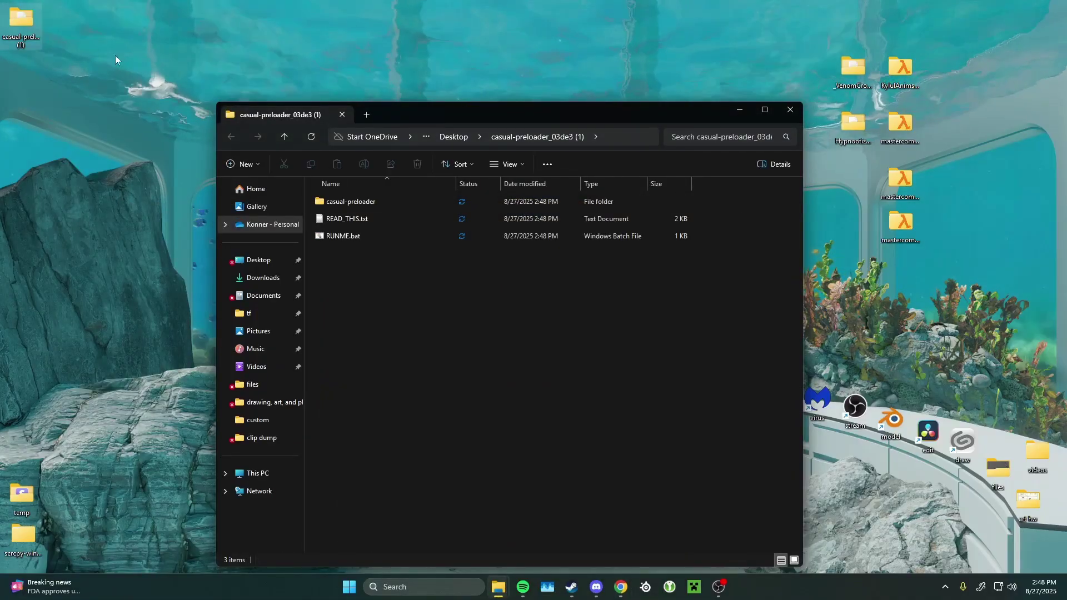
drag(465, 114, 459, 88)
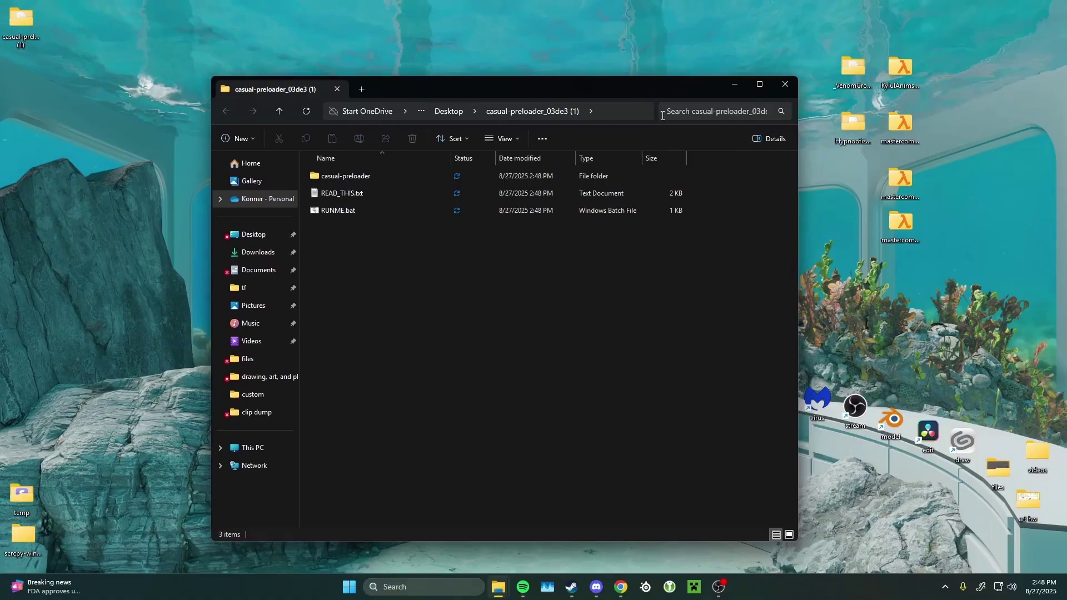
drag(564, 83, 610, 268)
drag(461, 159, 595, 173)
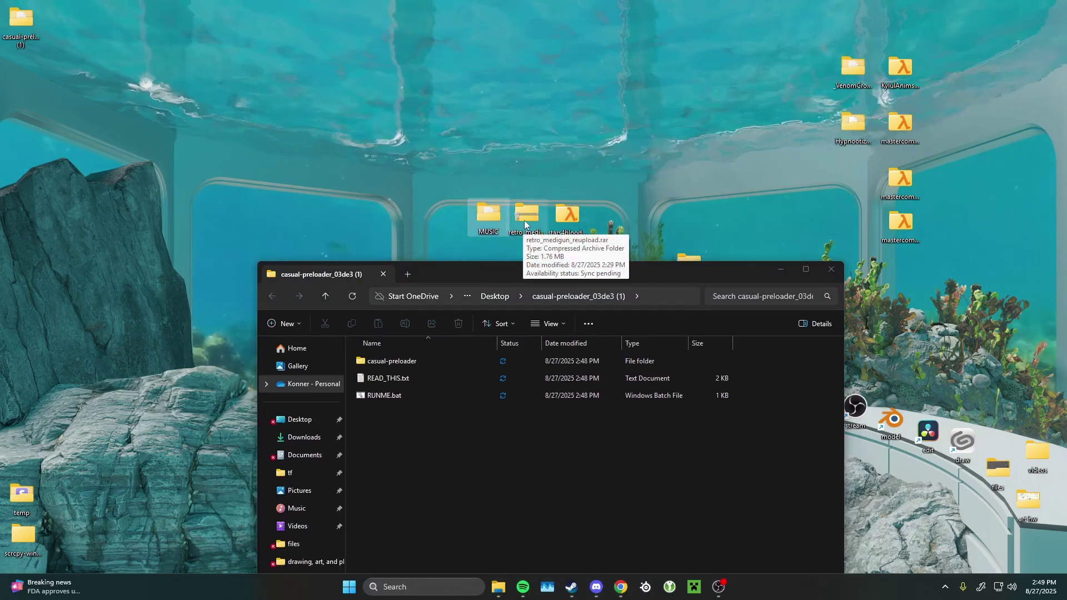
click(567, 217)
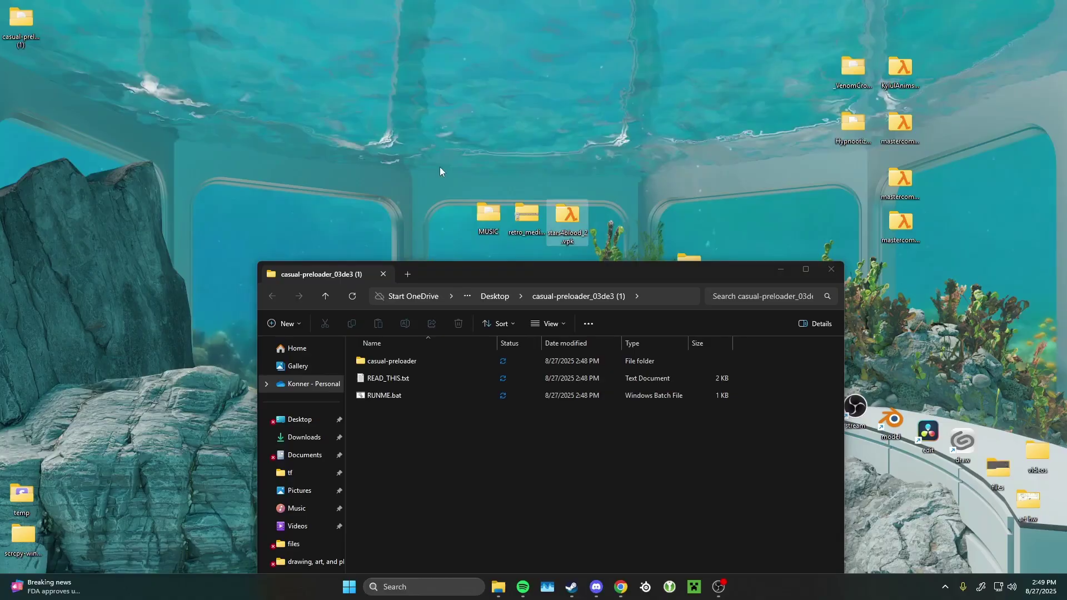
drag(439, 167, 633, 229)
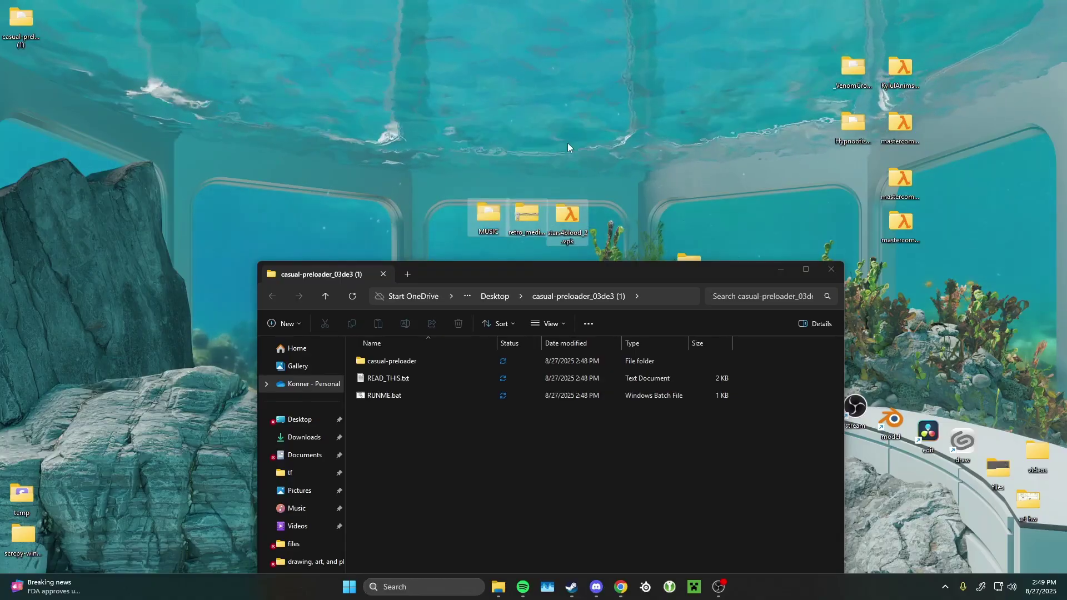
drag(426, 150, 622, 235)
click(423, 167)
drag(437, 182, 639, 248)
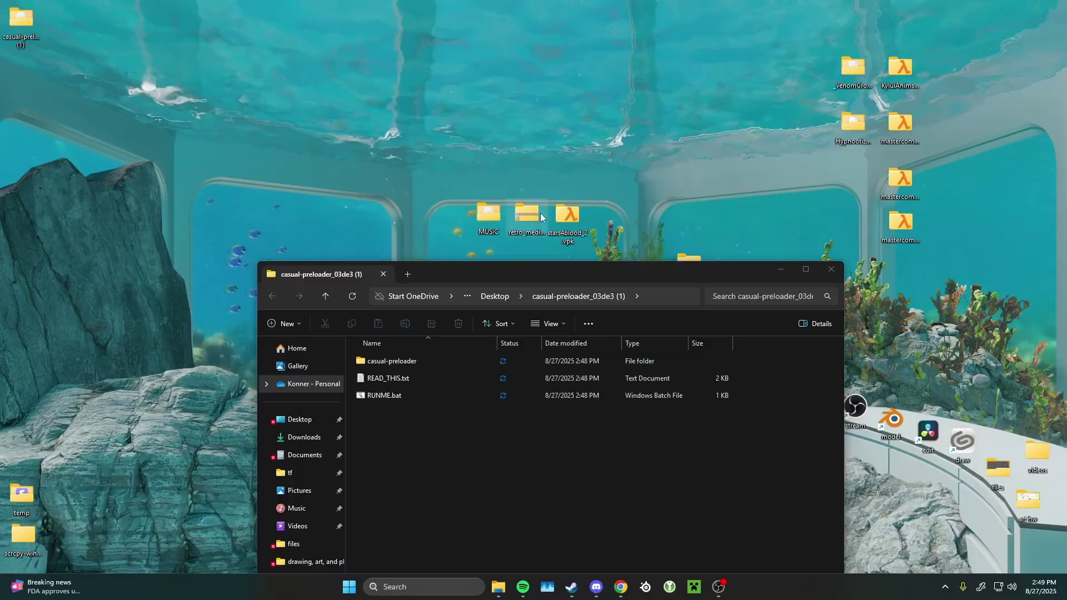
mouse_move(637, 269)
mouse_down()
mouse_move(619, 245)
mouse_move(637, 246)
mouse_move(638, 268)
mouse_up()
drag(441, 167, 637, 255)
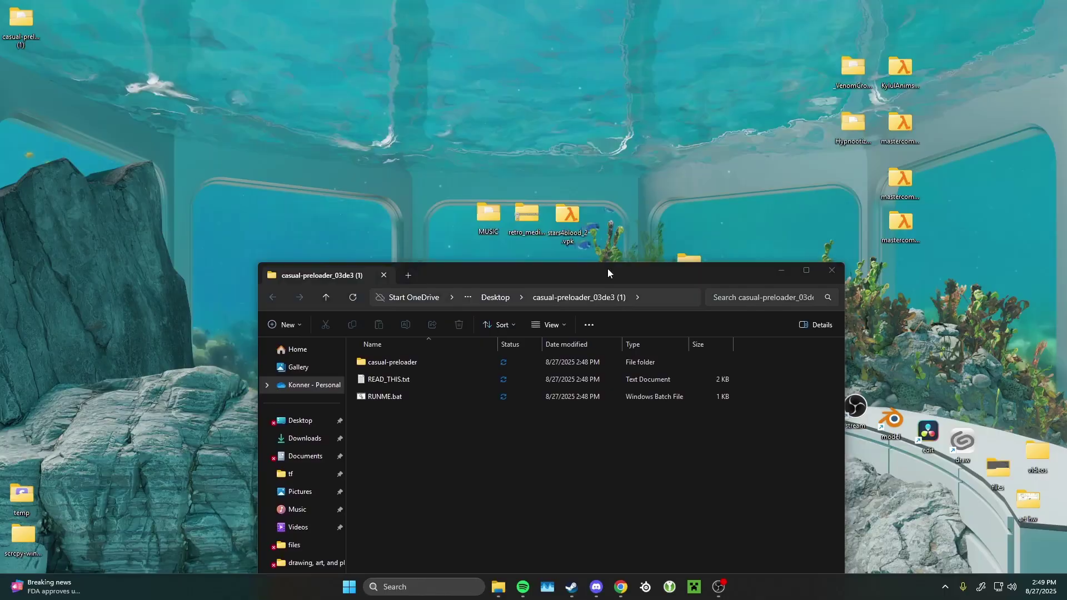
Run RUNME.bat from the extracted preloader folder and allow it despite the unknown publisher.
drag(608, 269, 559, 93)
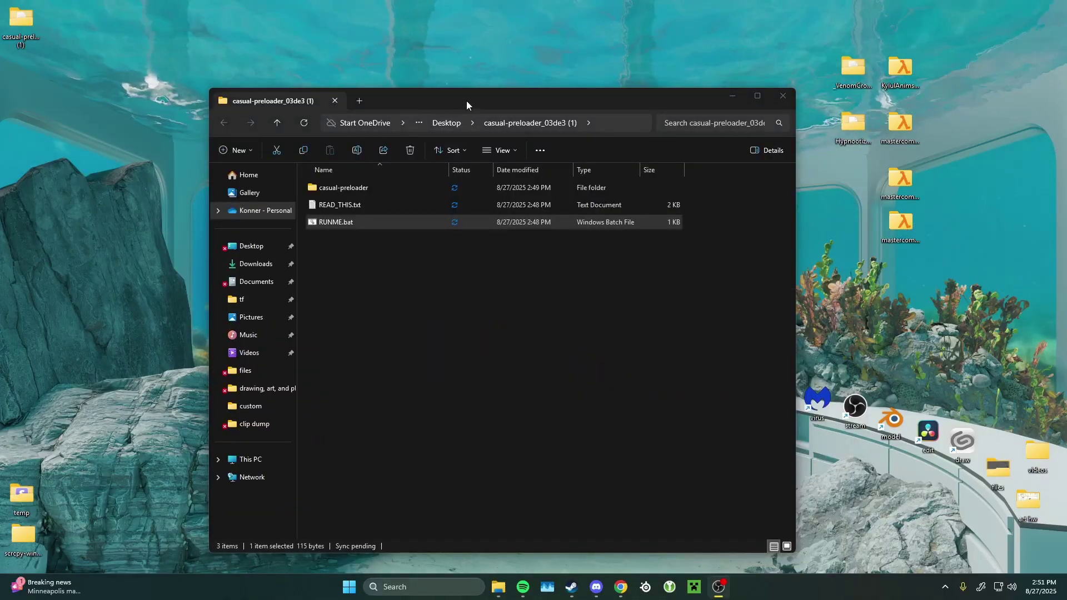
drag(465, 101, 496, 130)
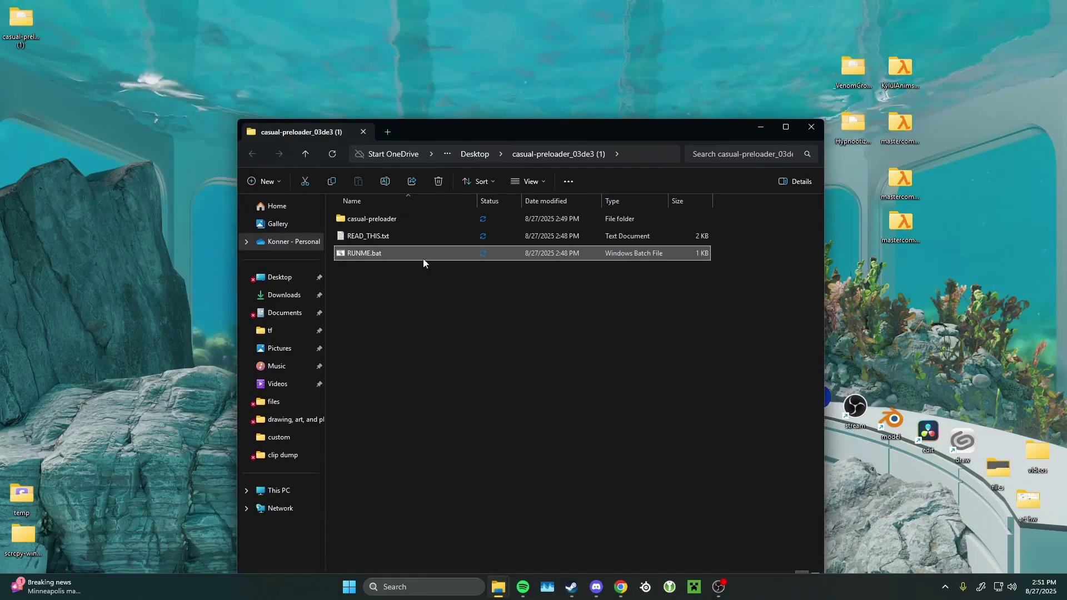
double_click(386, 253)
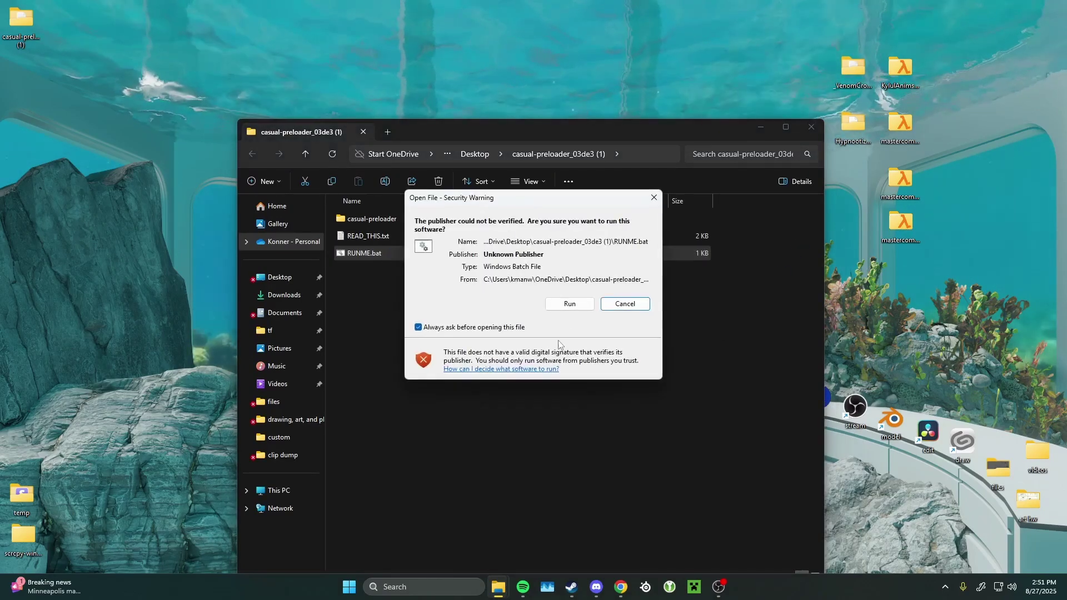
click(570, 304)
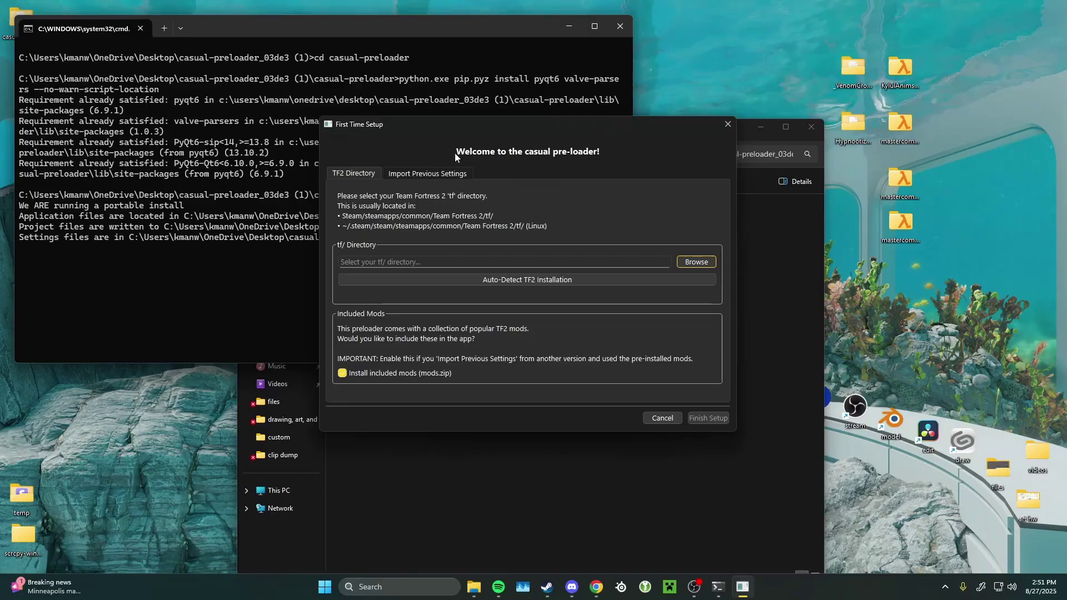
Auto-detect the Team Fortress 2 installation for the tf directory in the first-time setup.
mouse_move(563, 122)
mouse_down()
mouse_move(584, 117)
mouse_move(544, 125)
mouse_move(561, 126)
mouse_up()
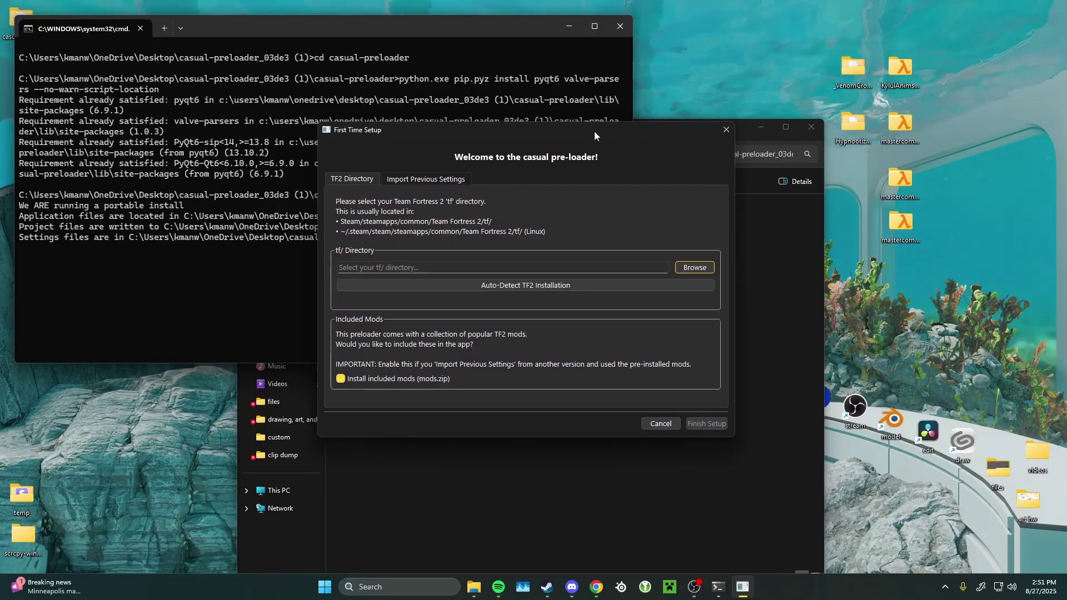
drag(595, 131, 632, 134)
click(632, 287)
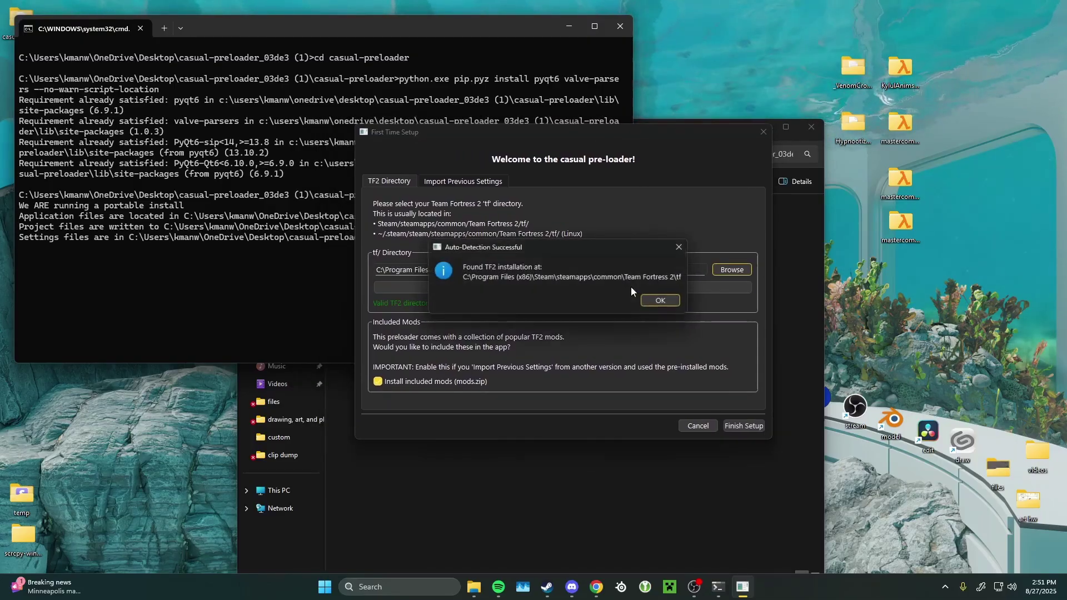
click(666, 300)
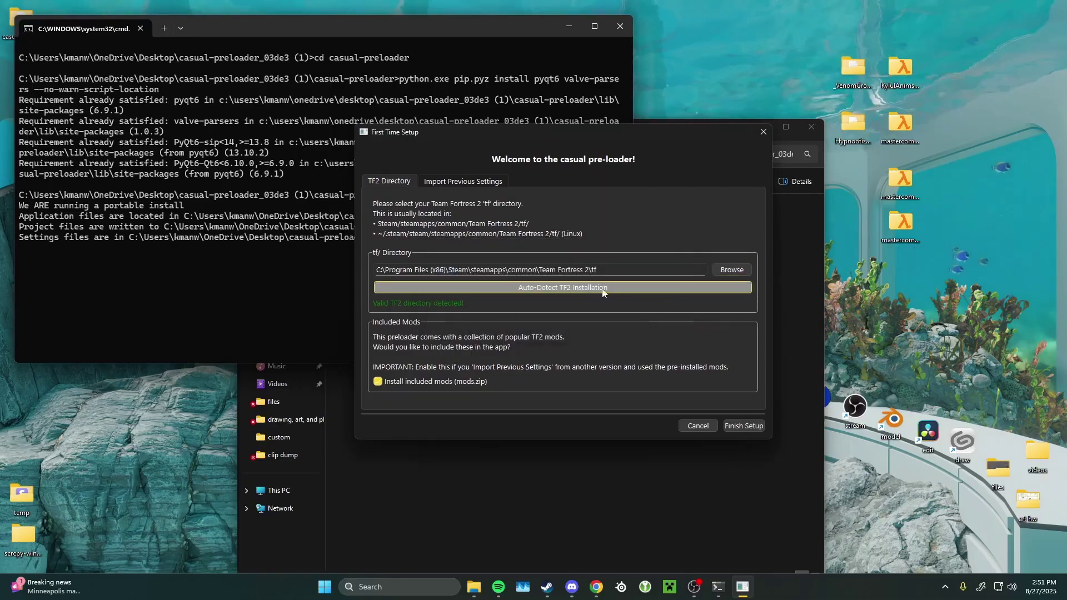
Browse for the tf directory and choose C:/Program Files (x86)/Steam/steamapps/common/Team Fortress 2/tf.
click(735, 271)
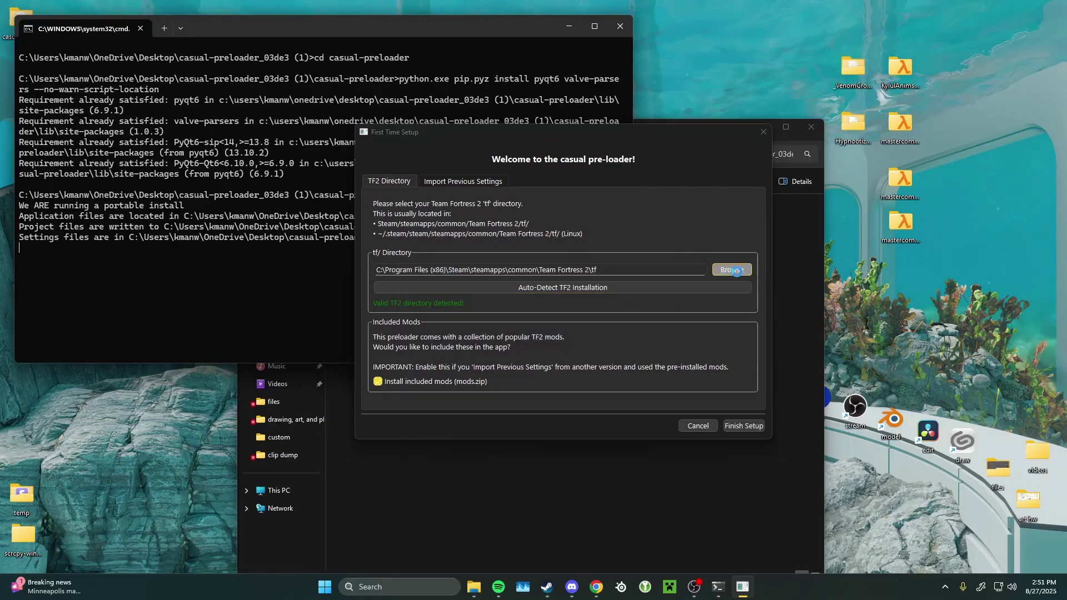
scroll(400, 273, down, 2)
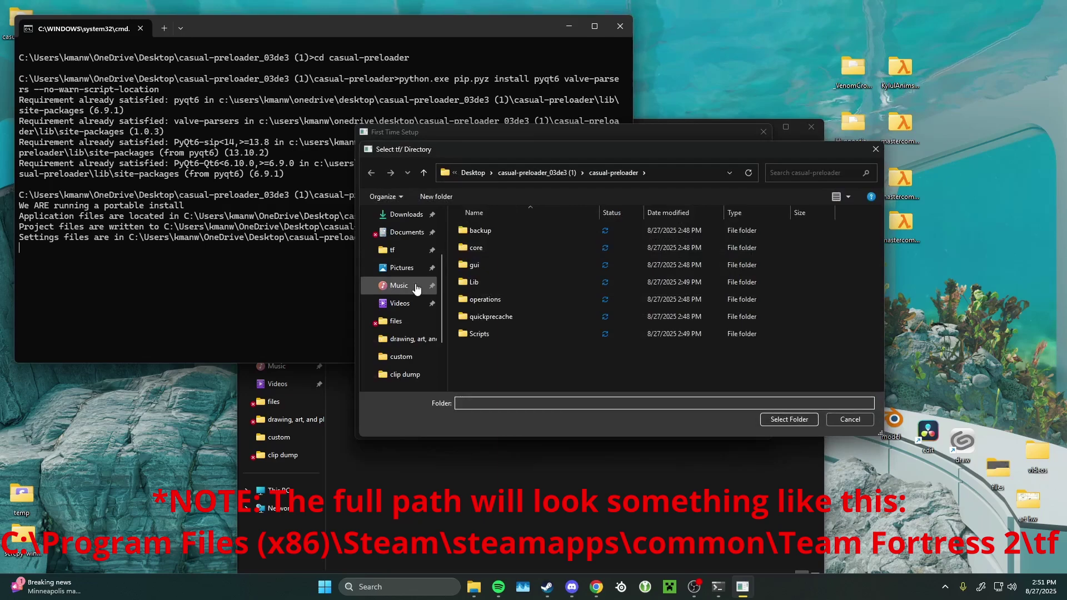
click(406, 252)
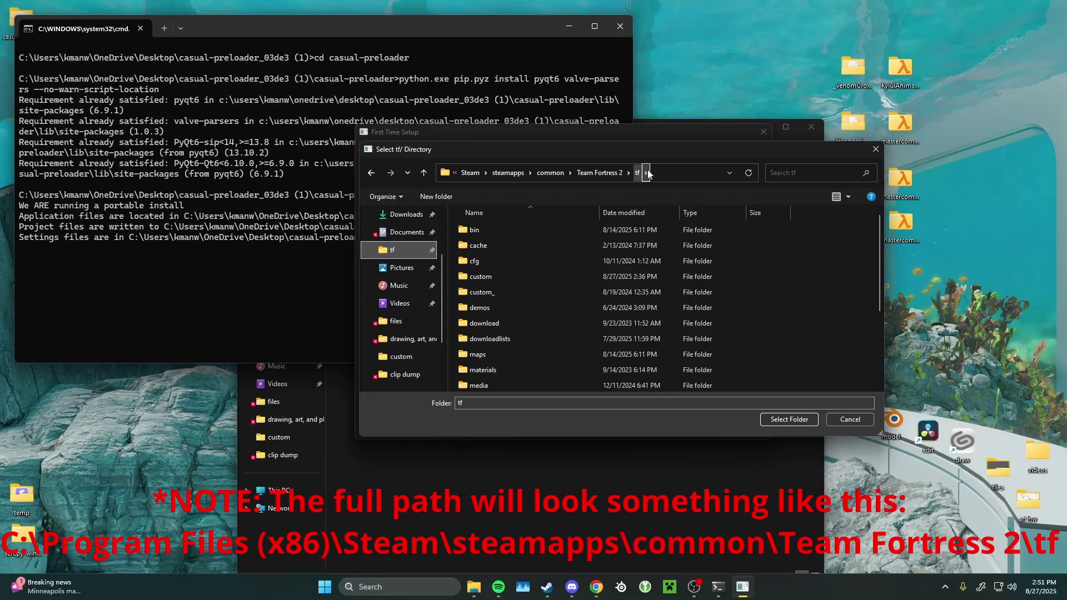
click(789, 419)
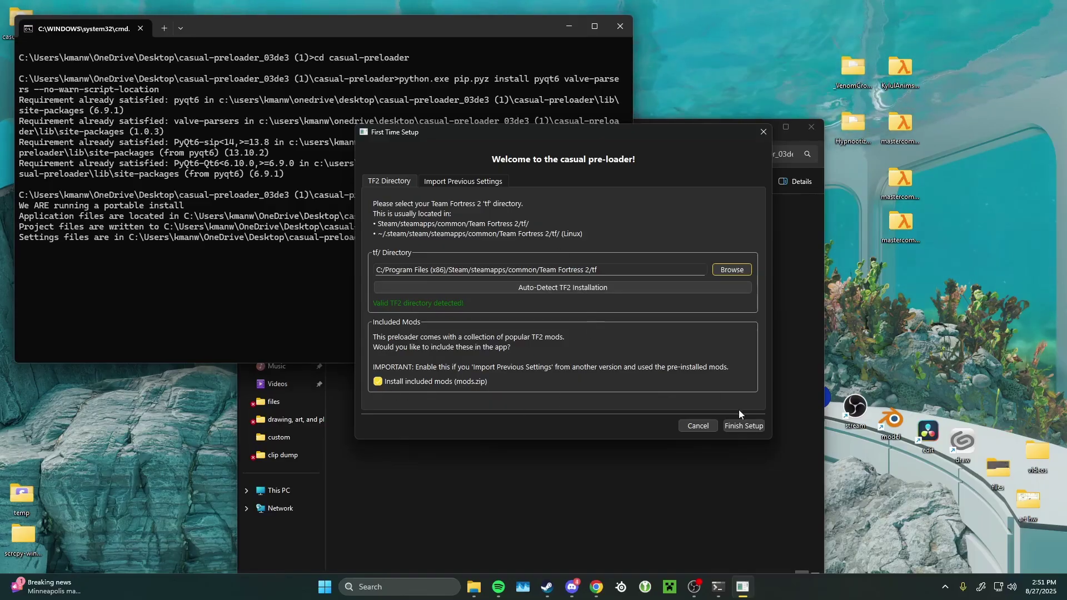
Check the options for importing previous settings and finish the first-time setup without importing any.
click(478, 183)
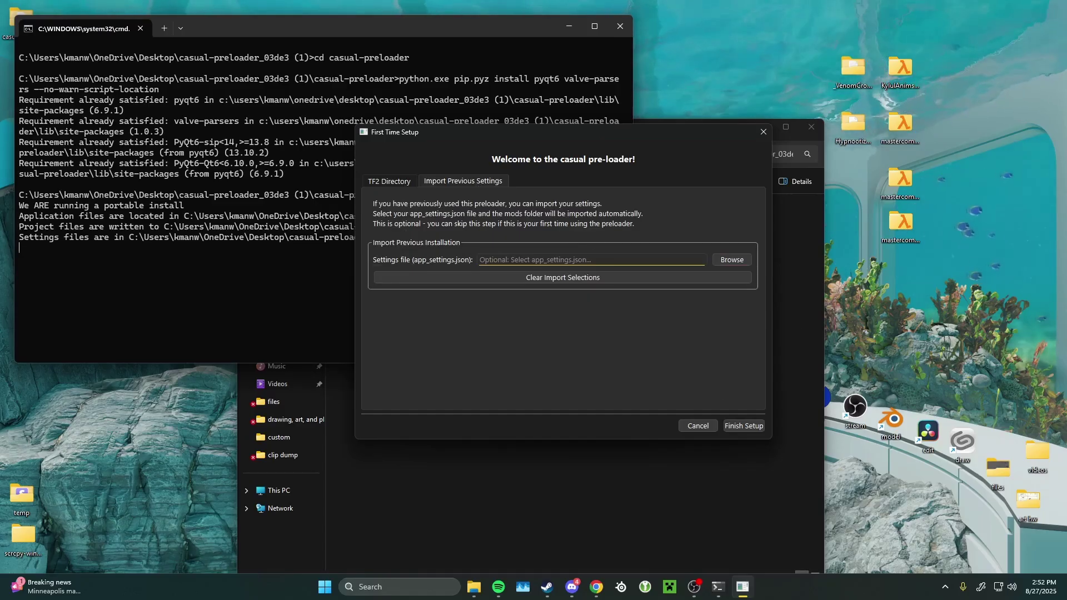
click(744, 426)
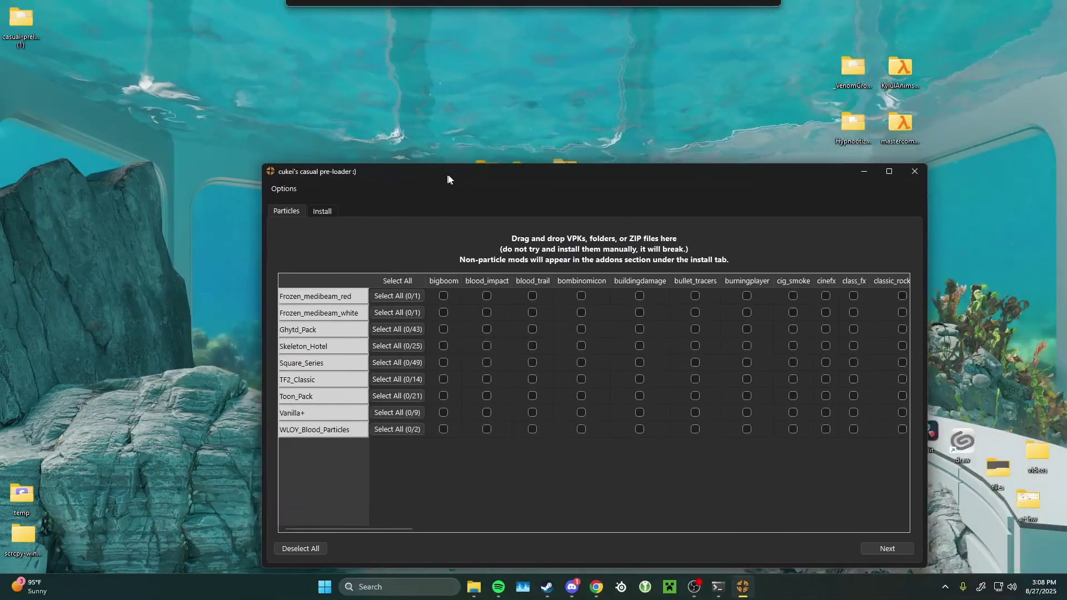
Select all Ghytd_Pack particles and use Frozen_medibeam_white for the medicgun_beam particle.
drag(448, 178, 375, 190)
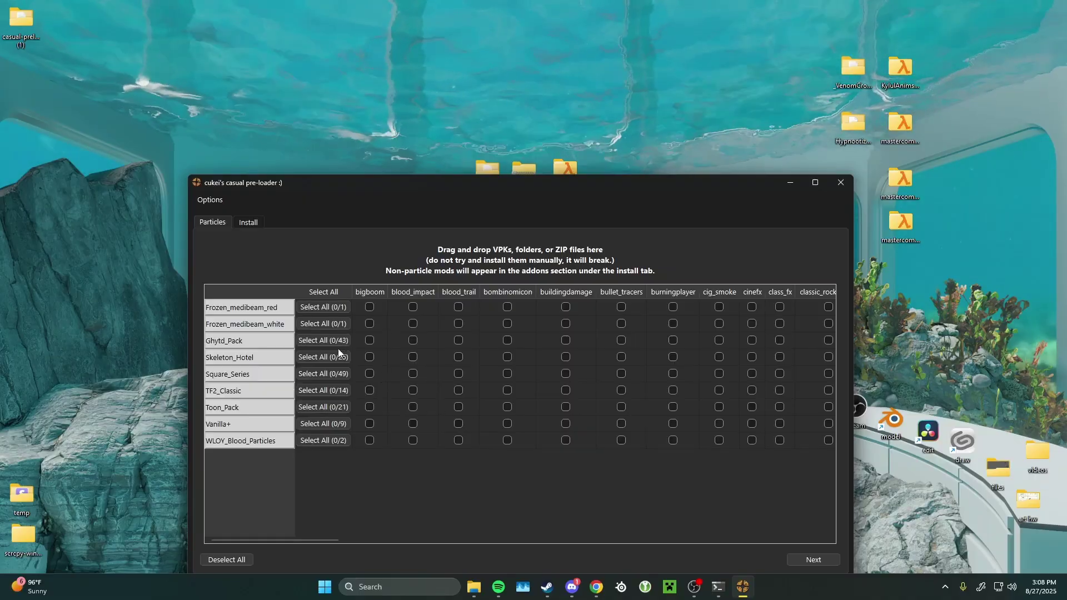
click(316, 337)
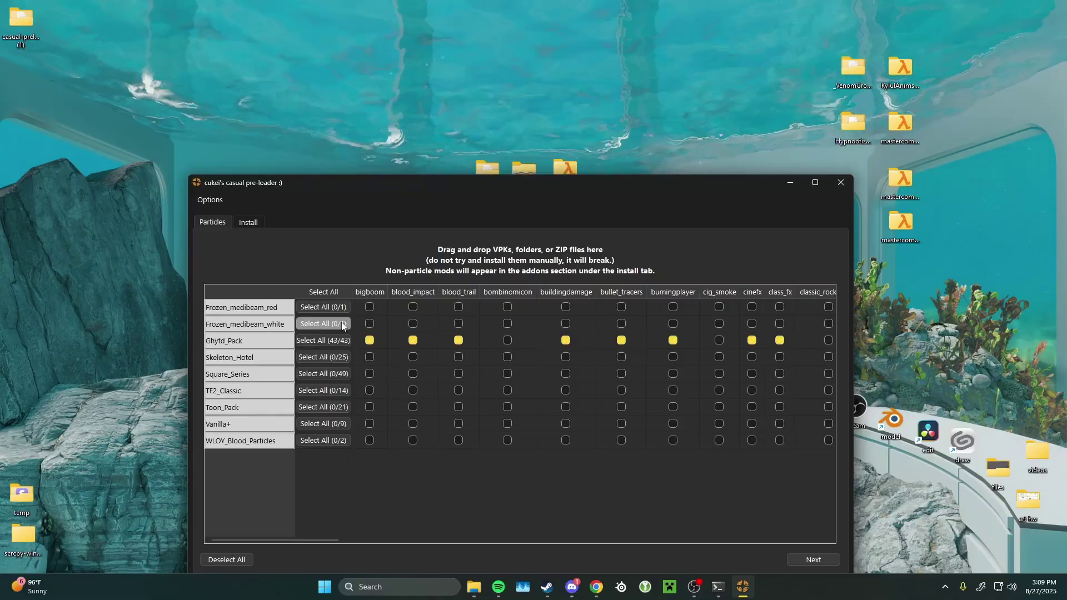
drag(331, 541, 649, 516)
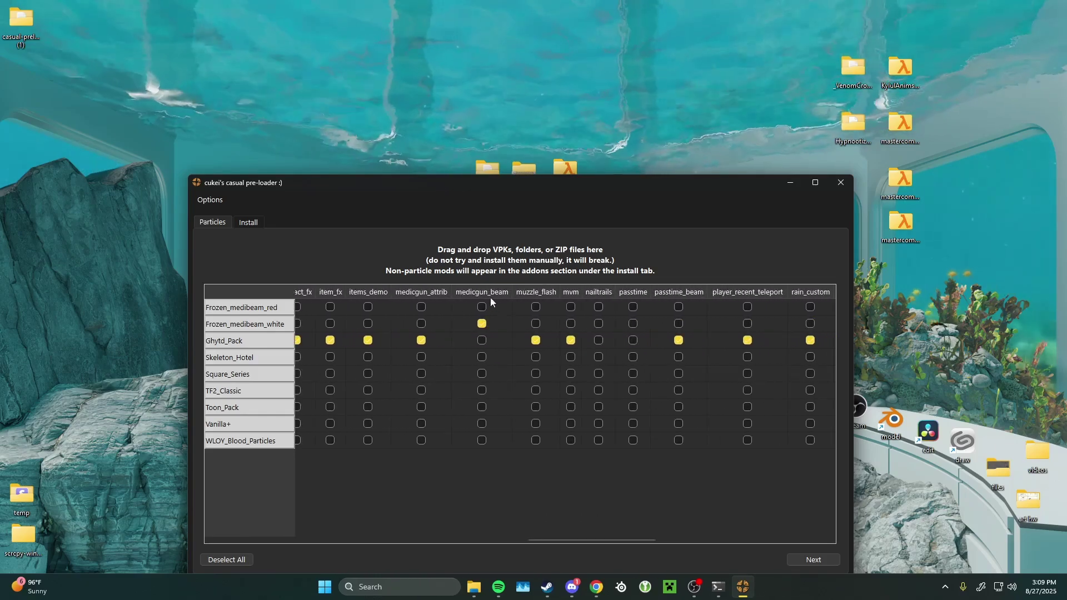
drag(565, 539, 228, 534)
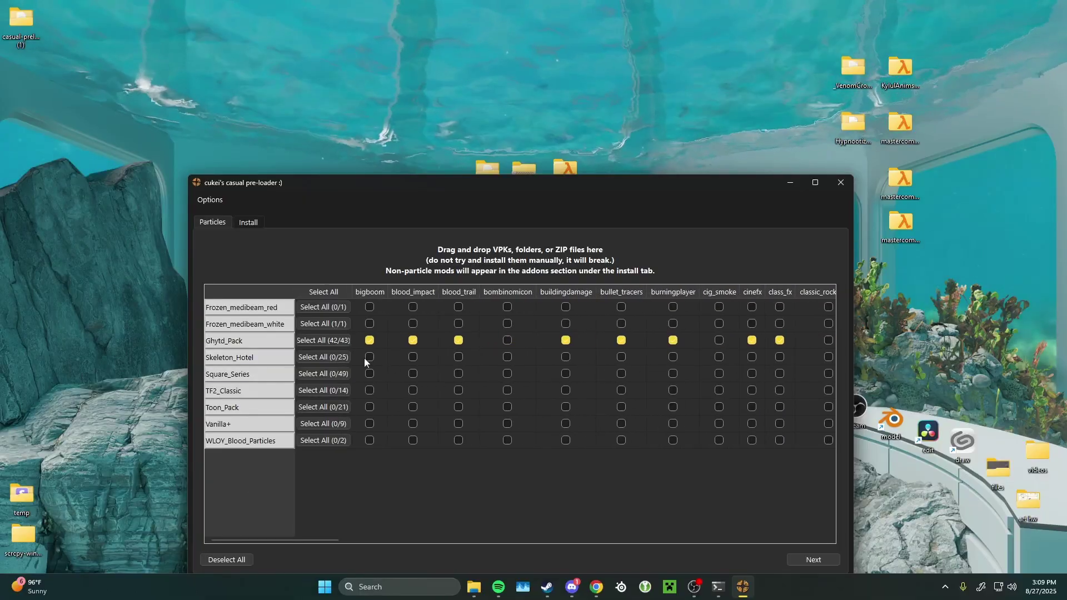
Assign the blood_impact and blood_trail particles to Square_Series.
click(414, 374)
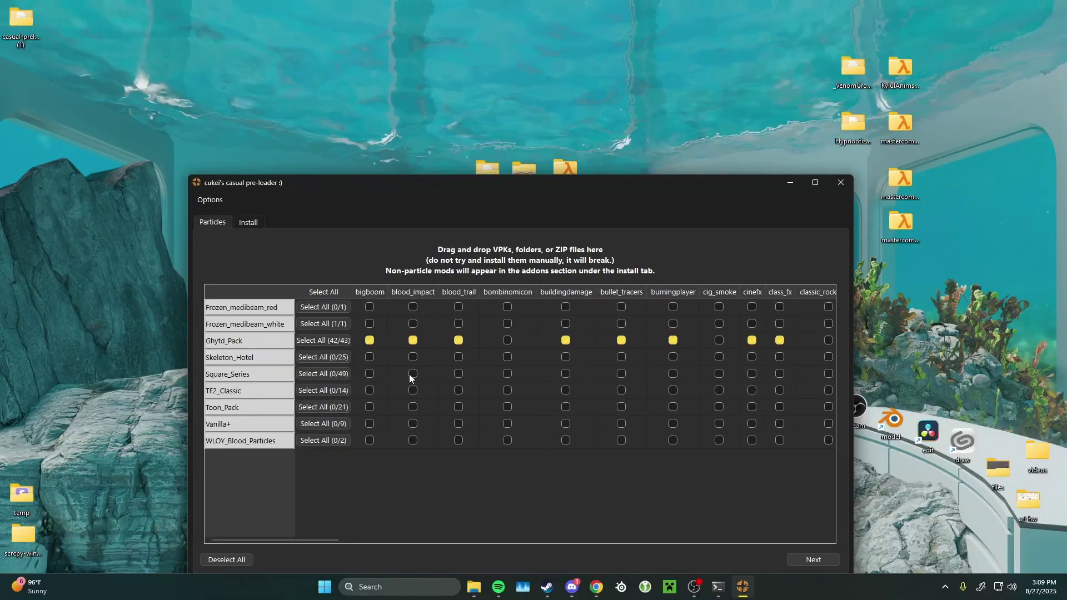
click(462, 373)
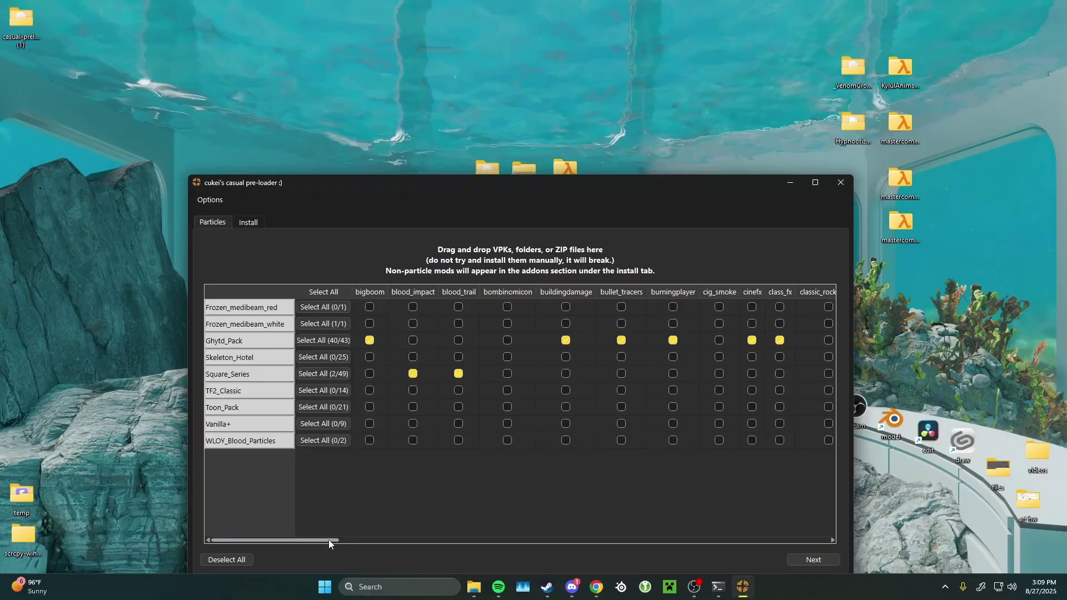
Assign the bullet_tracers particle to Square_Series.
drag(328, 539, 361, 538)
click(487, 375)
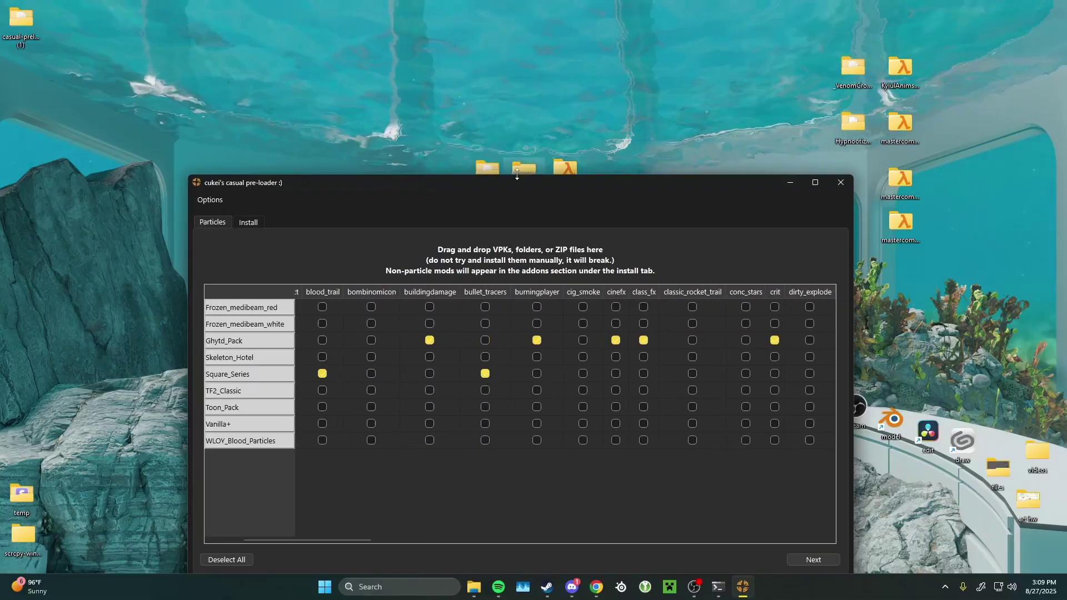
drag(517, 174, 512, 99)
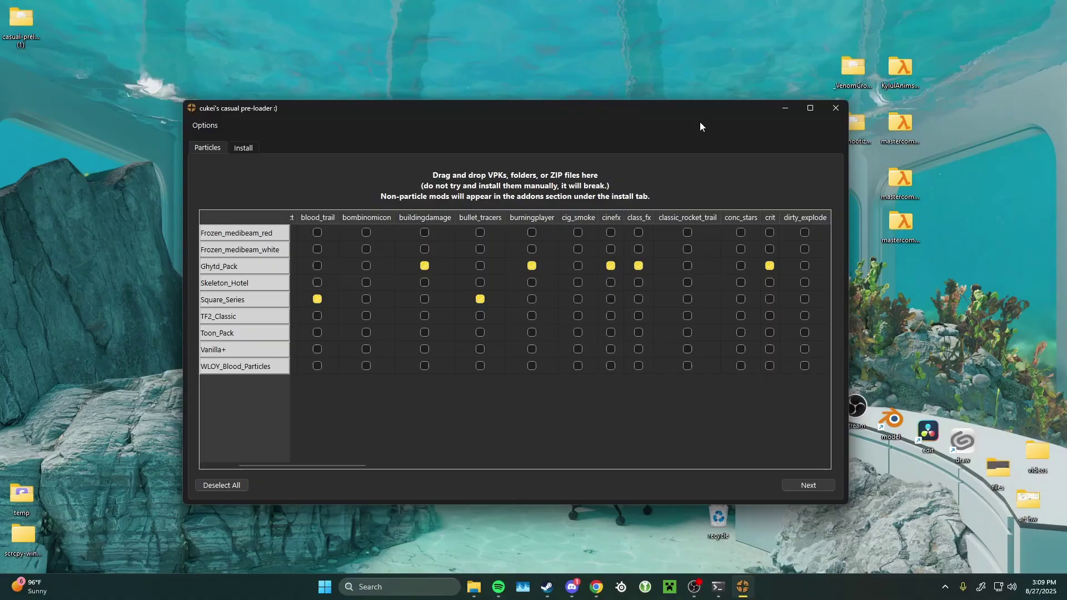
drag(675, 109, 662, 286)
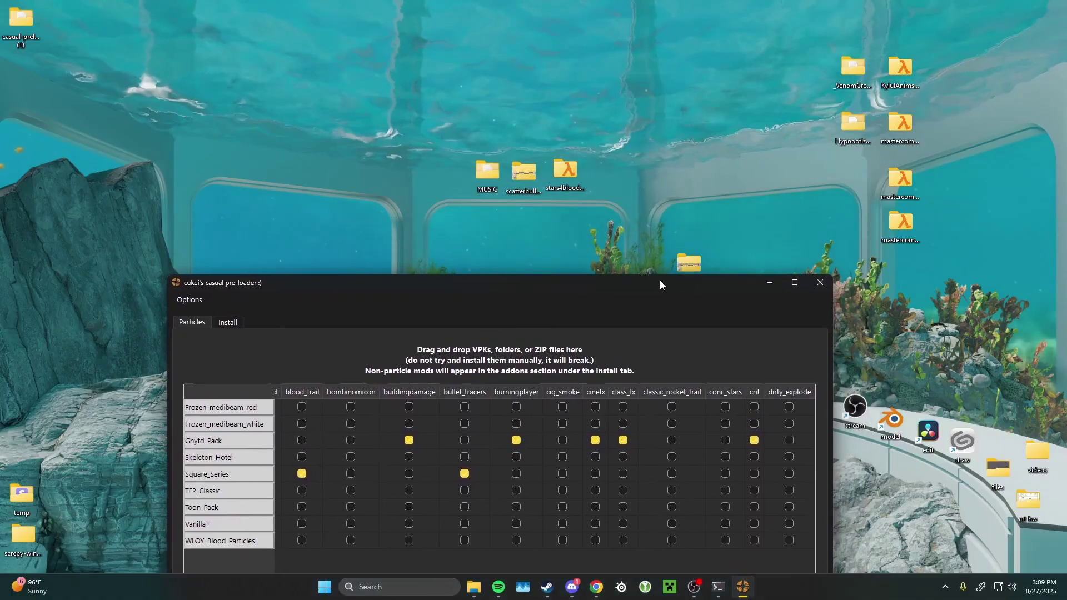
drag(661, 284, 671, 210)
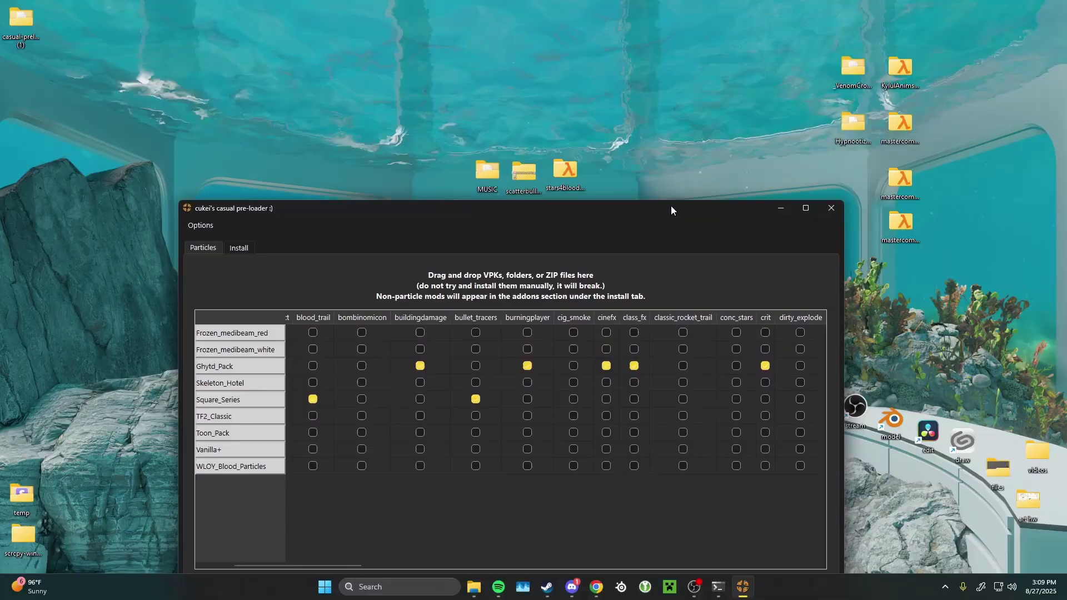
drag(560, 135, 572, 171)
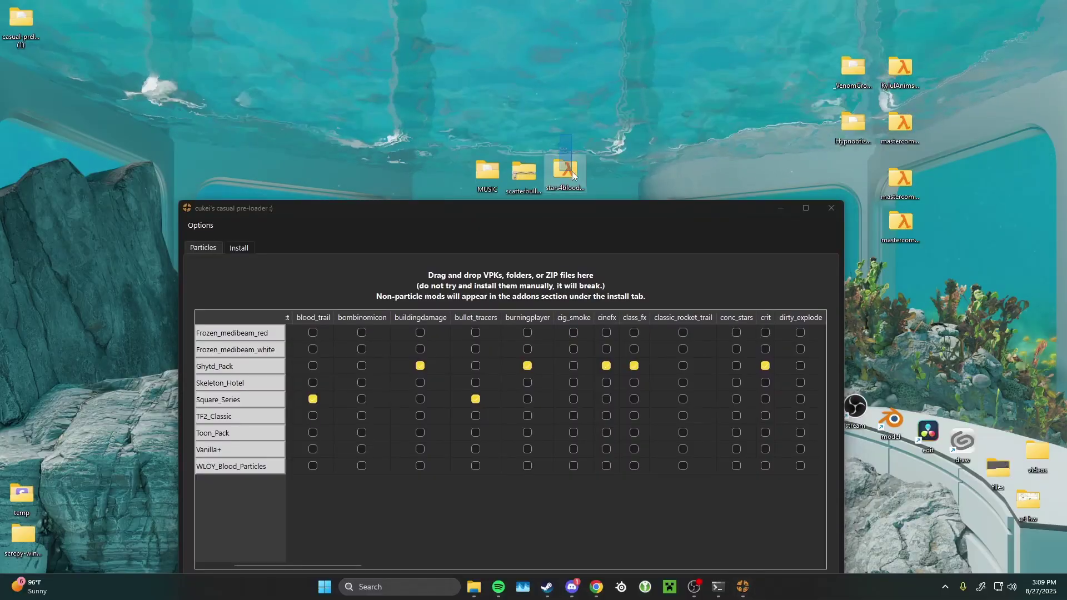
drag(432, 136, 489, 178)
click(702, 152)
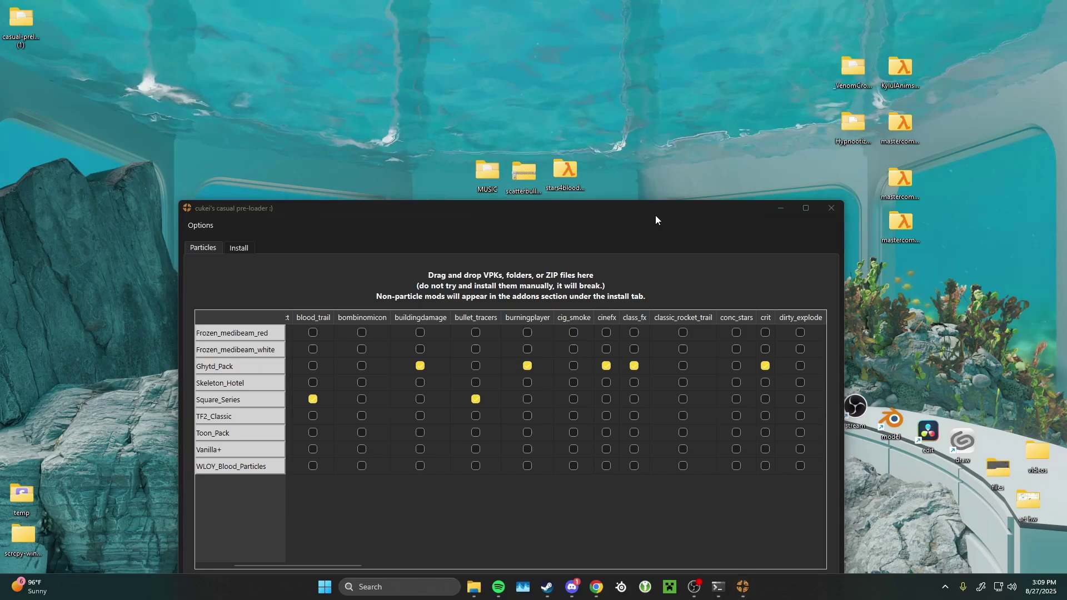
drag(656, 215, 611, 117)
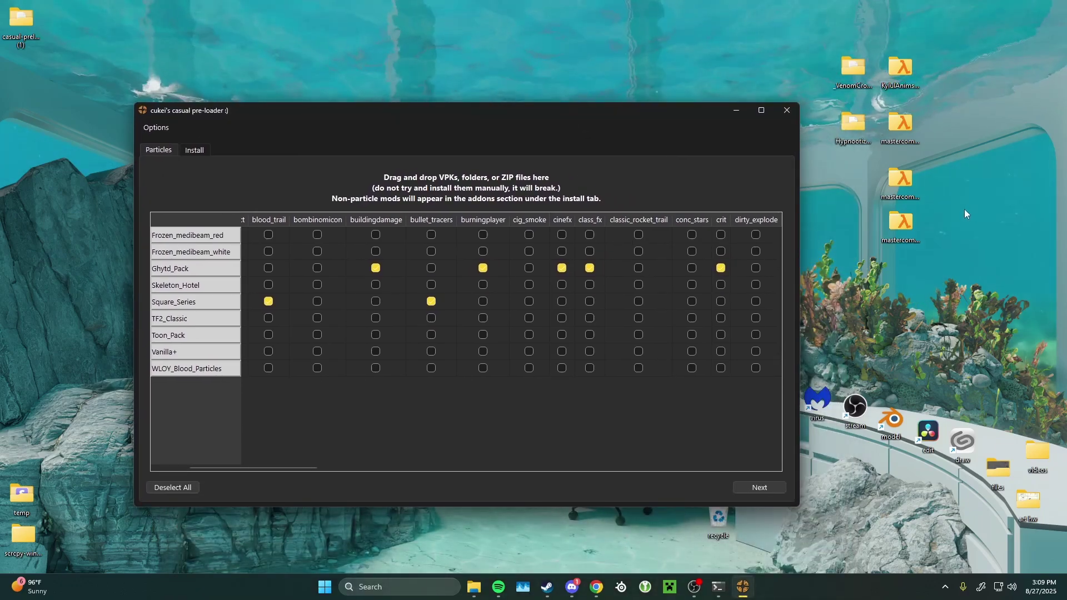
drag(939, 276, 884, 42)
click(907, 70)
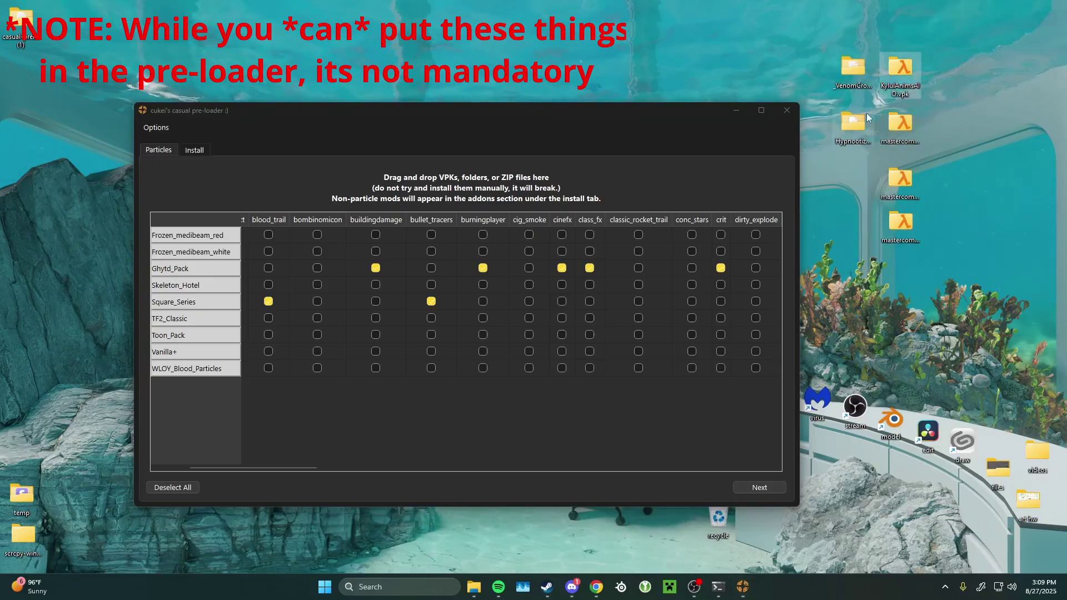
click(855, 72)
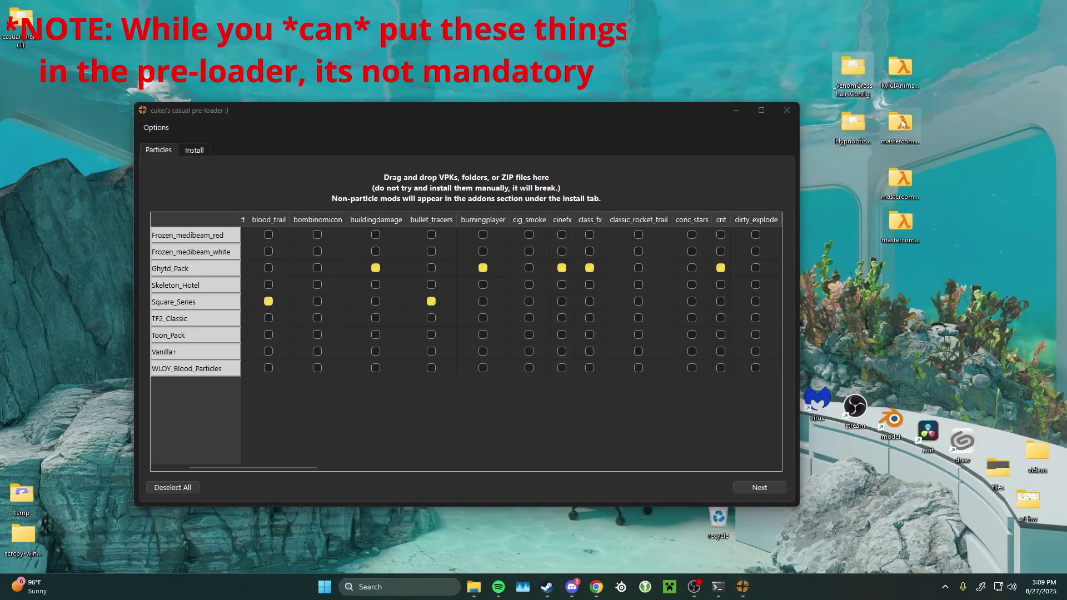
drag(953, 268, 823, 45)
click(978, 281)
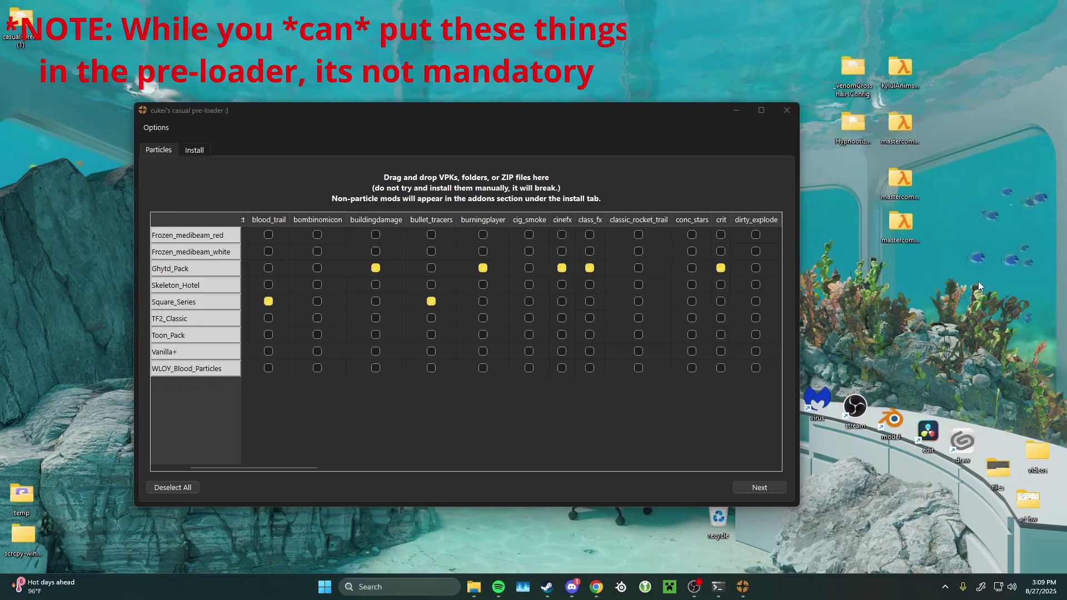
Examine the mods and config files in Team Fortress 2's tf/custom folder, and close the file window.
click(475, 588)
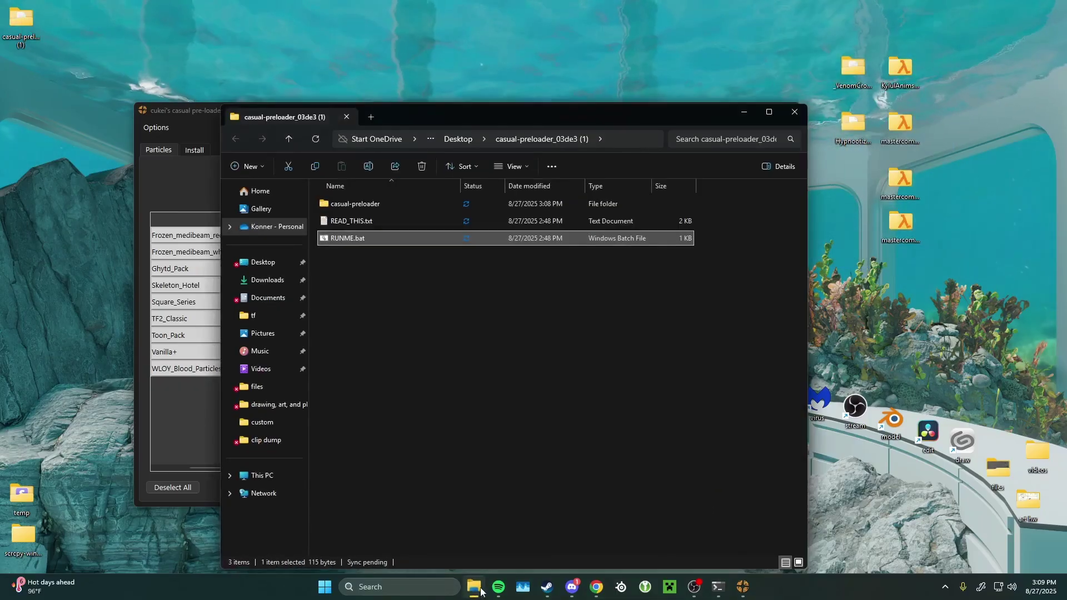
click(268, 318)
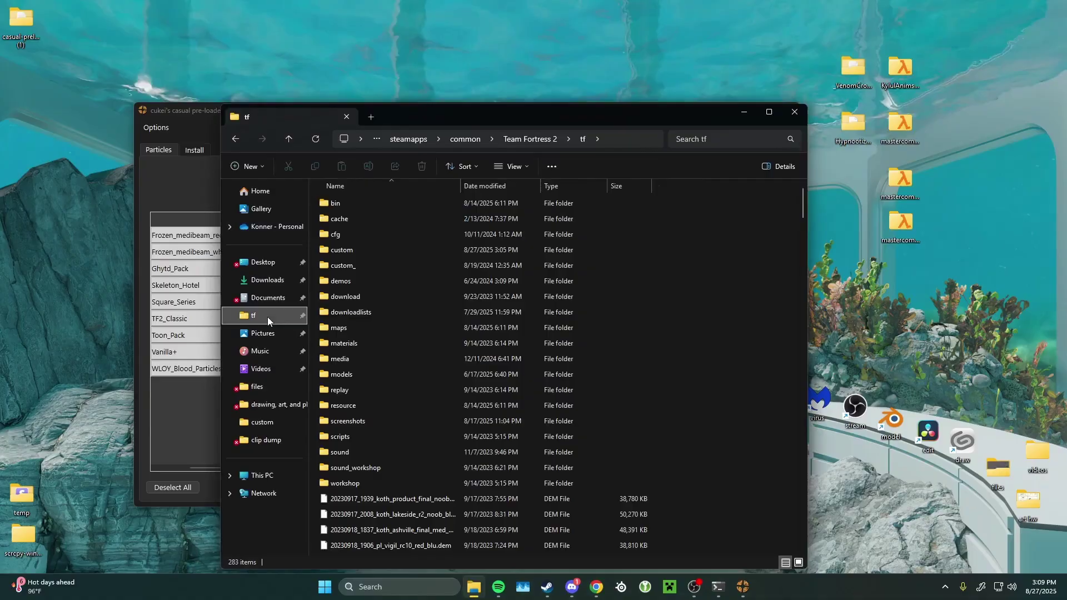
double_click(365, 249)
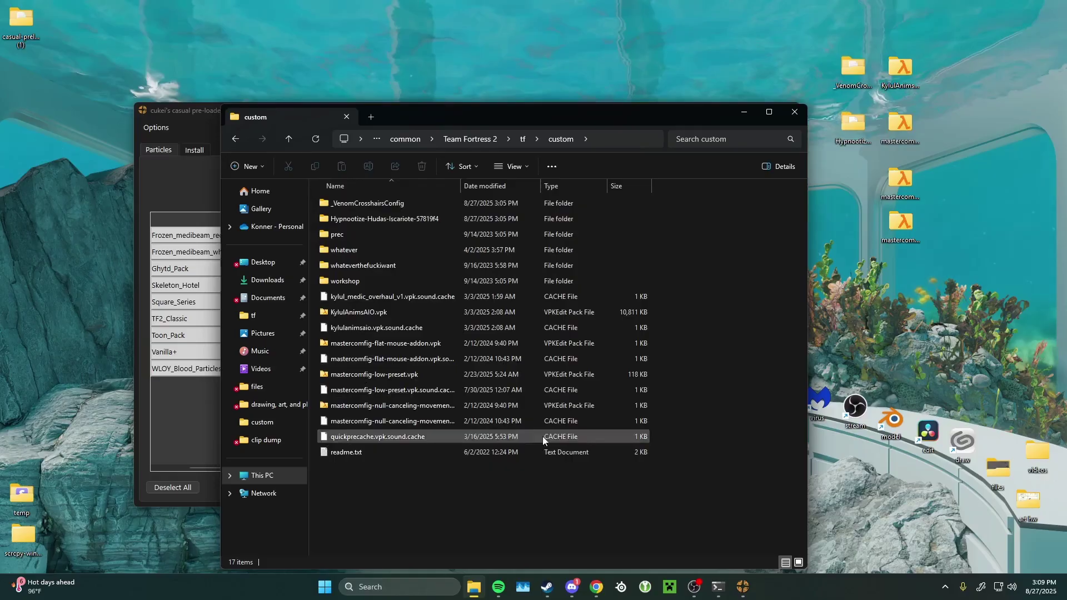
click(801, 117)
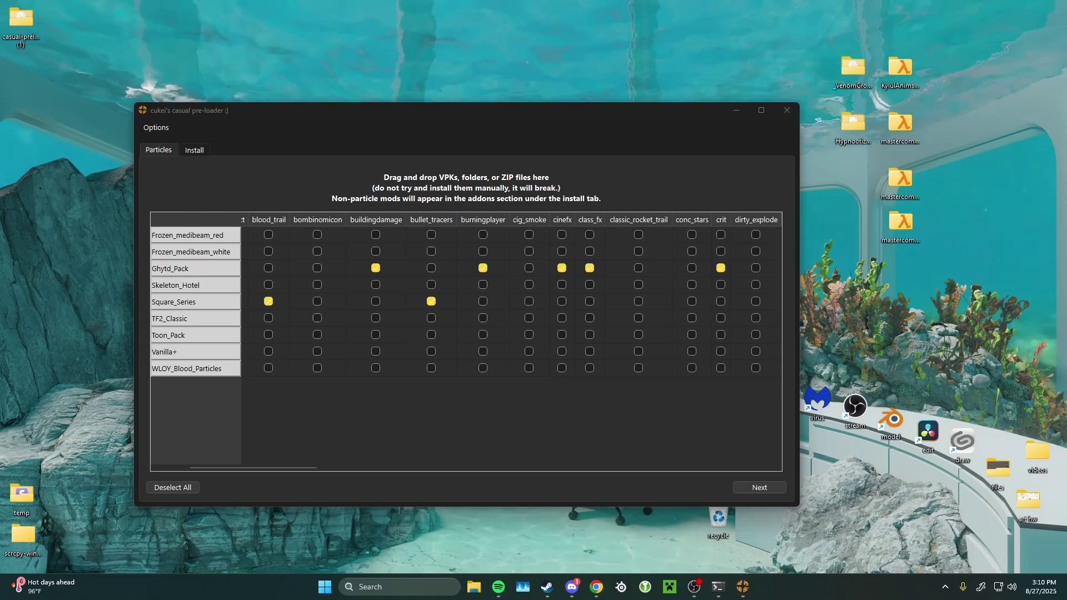
Import stars4blood_2.vpk from the desktop into the pre-loader and select all of its particles.
drag(553, 113, 585, 212)
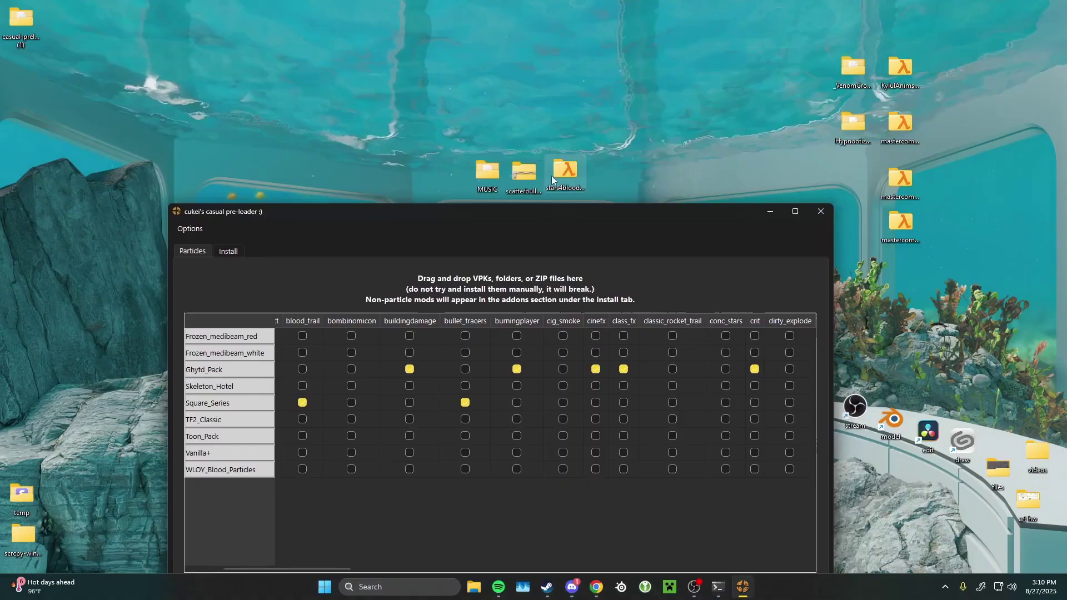
drag(568, 173, 565, 293)
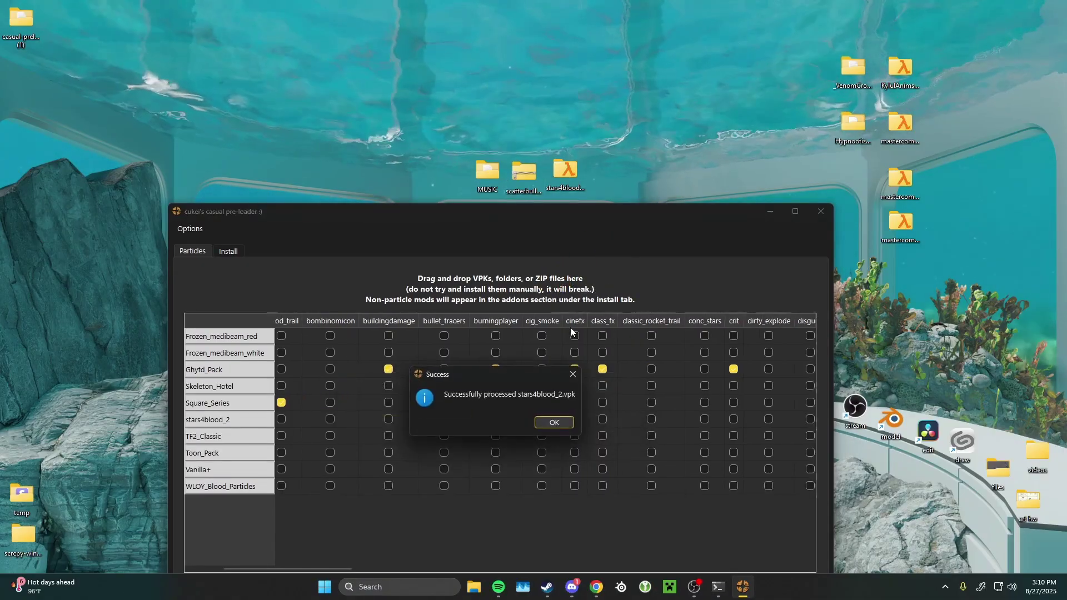
click(554, 422)
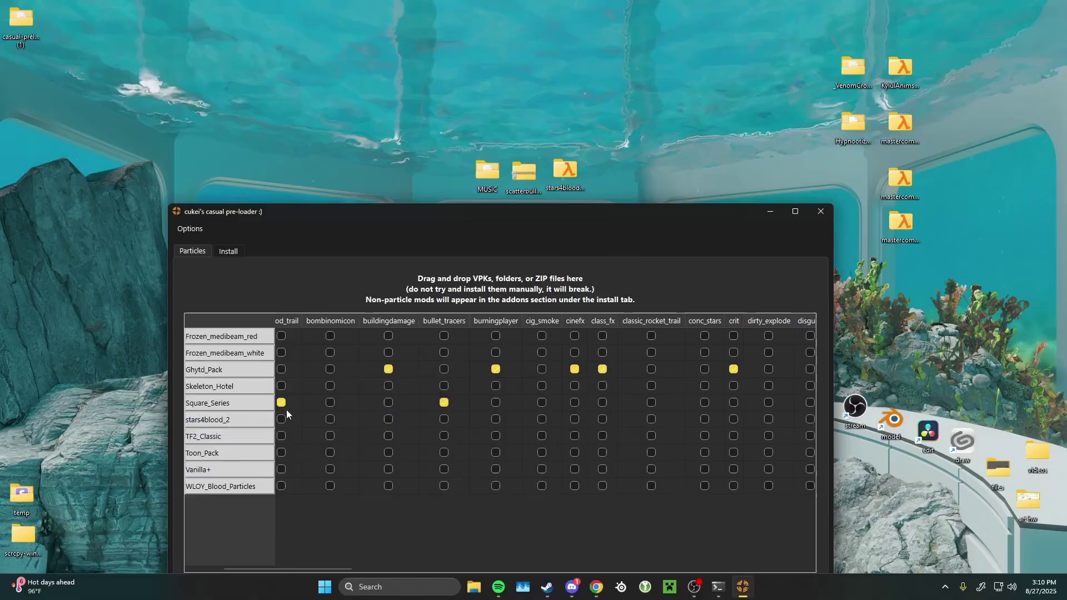
drag(312, 569, 272, 572)
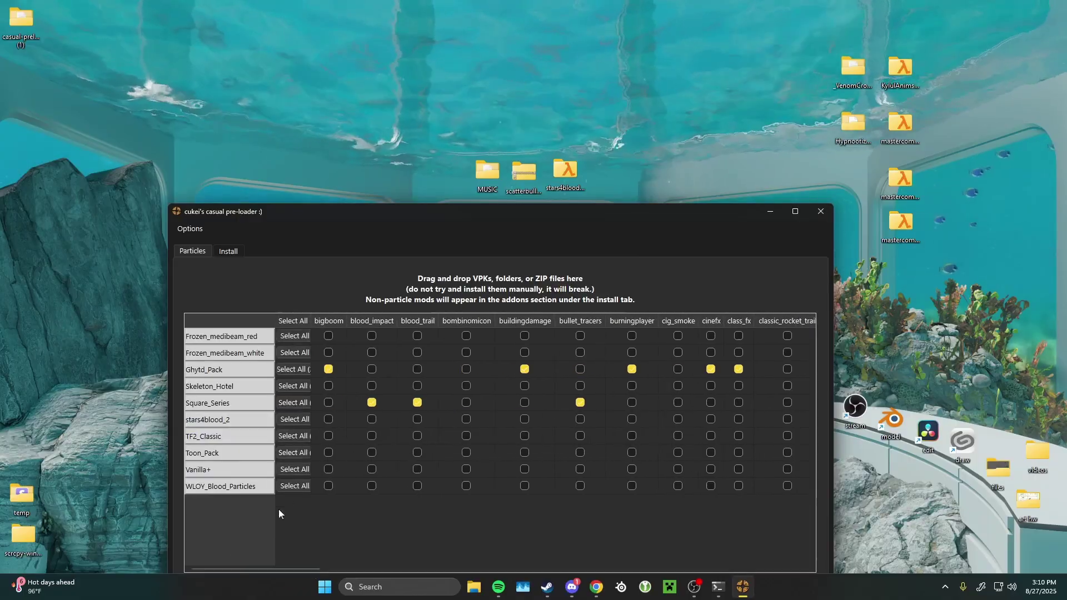
click(295, 419)
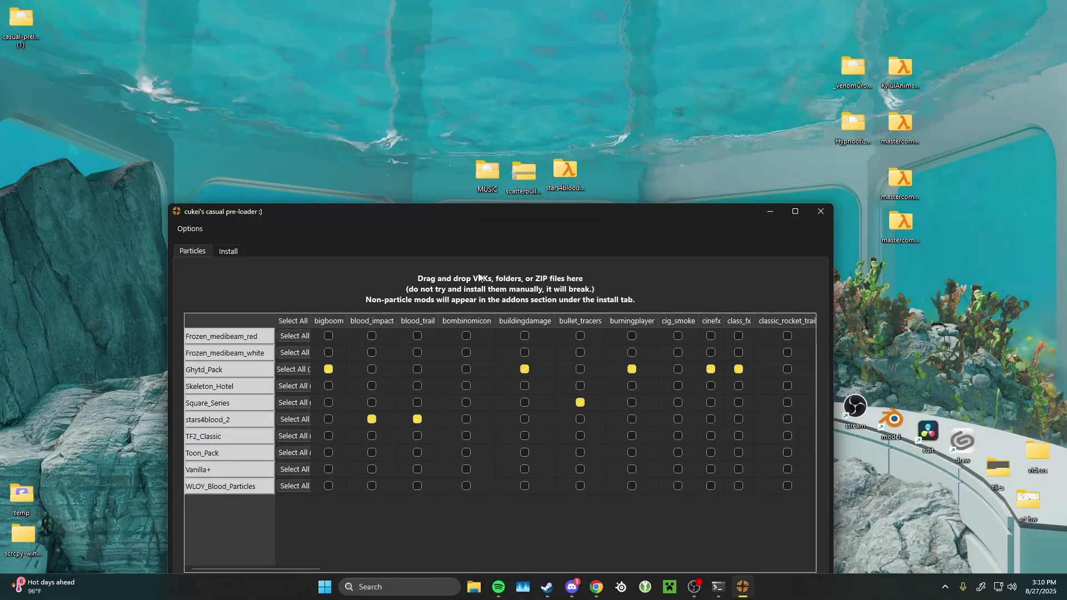
Import scatterbull_ddbab.zip and the MUSIC folder from the desktop into the pre-loader.
drag(526, 172, 586, 239)
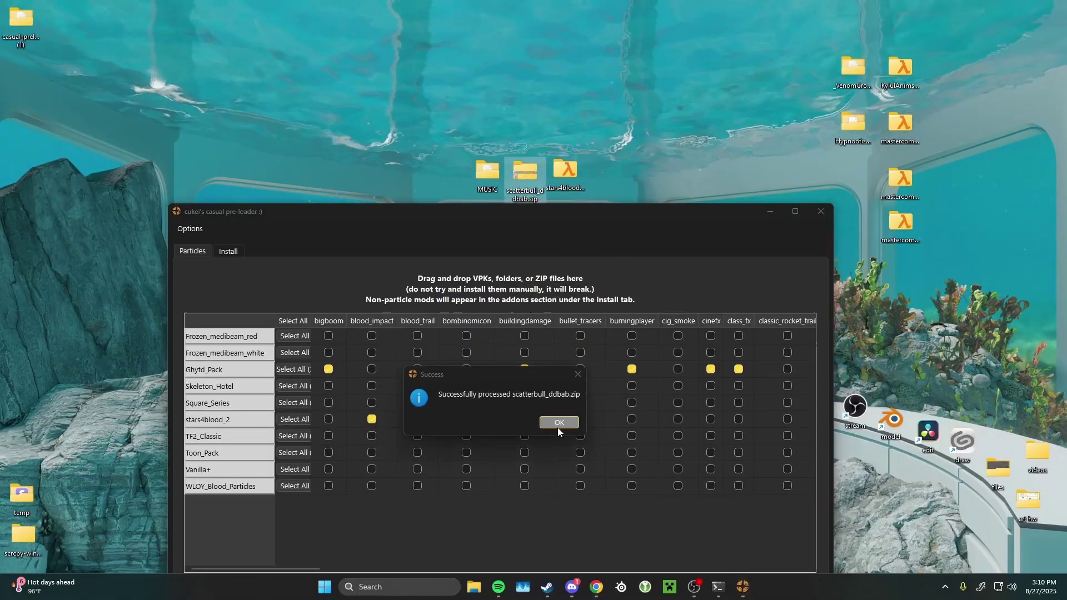
click(558, 424)
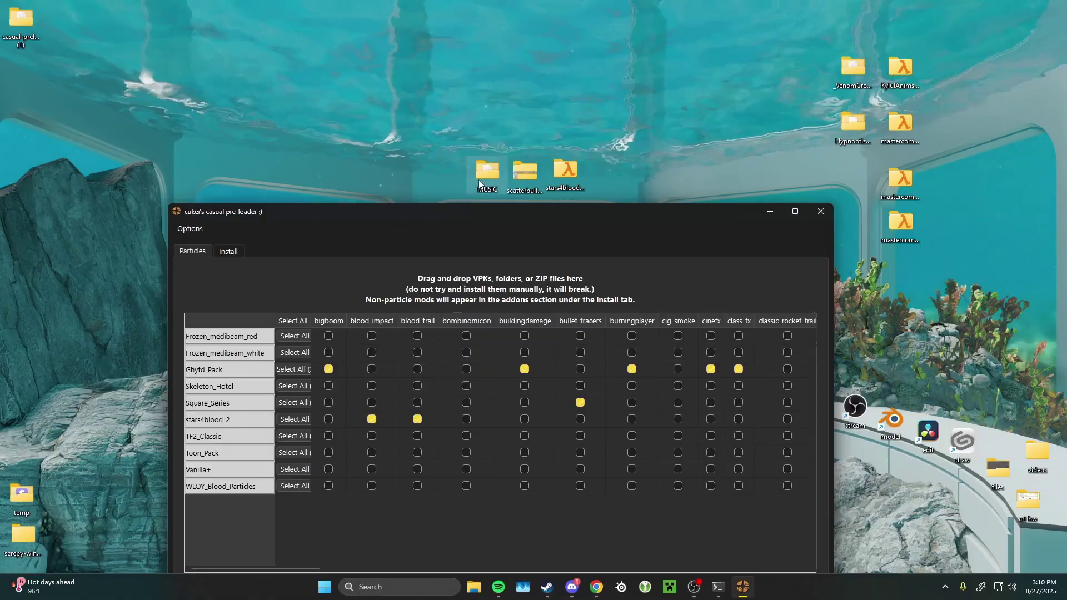
drag(479, 184, 489, 283)
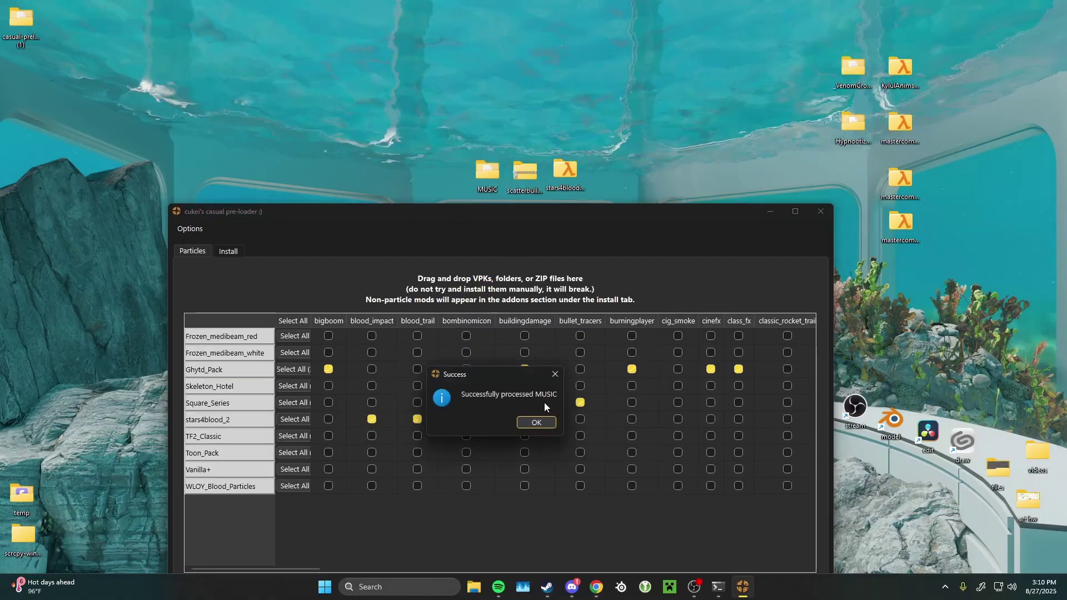
click(536, 422)
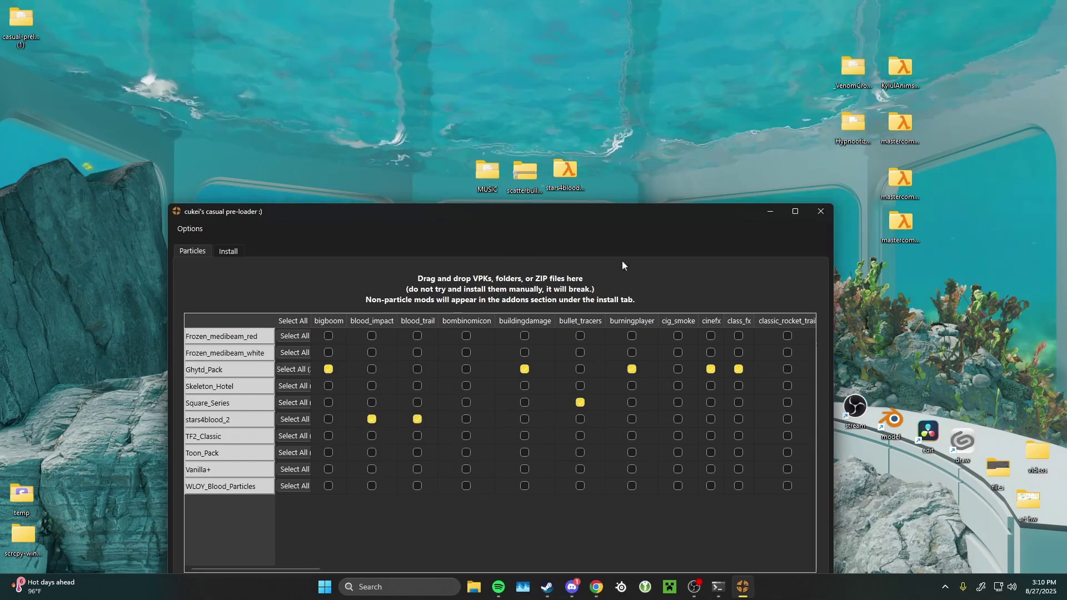
Select the unknown addons for installation, Scatterbull with Australium first and MUSIC second.
click(228, 252)
drag(344, 212, 348, 128)
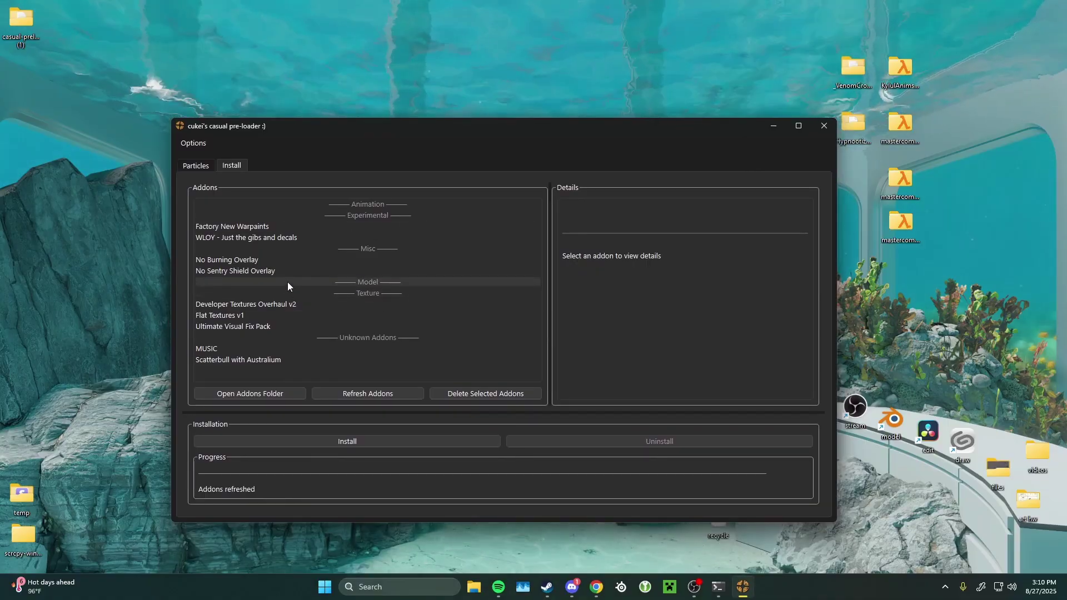
click(249, 358)
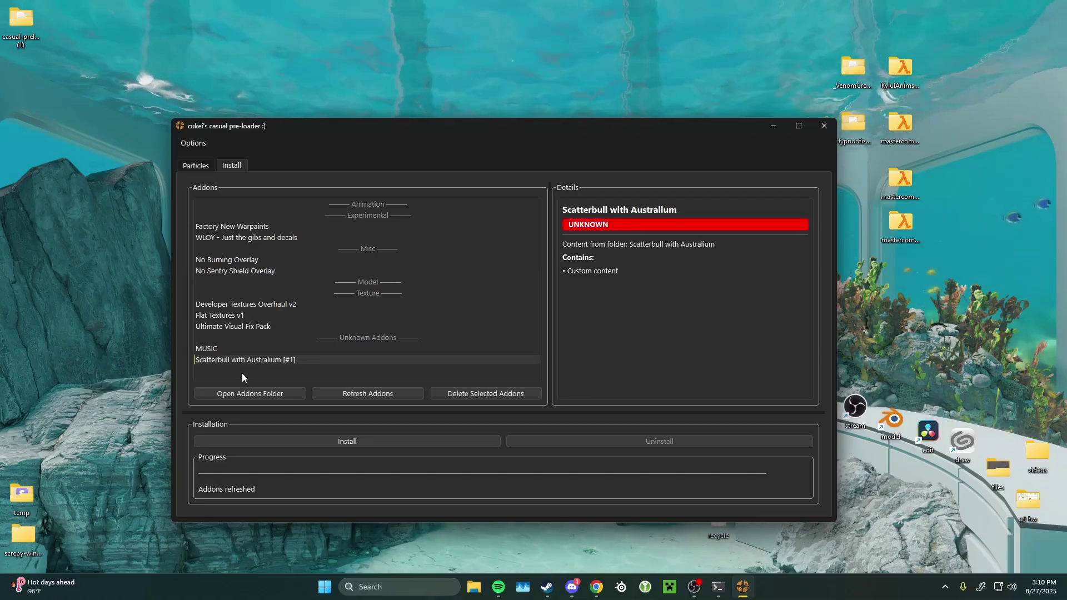
click(212, 349)
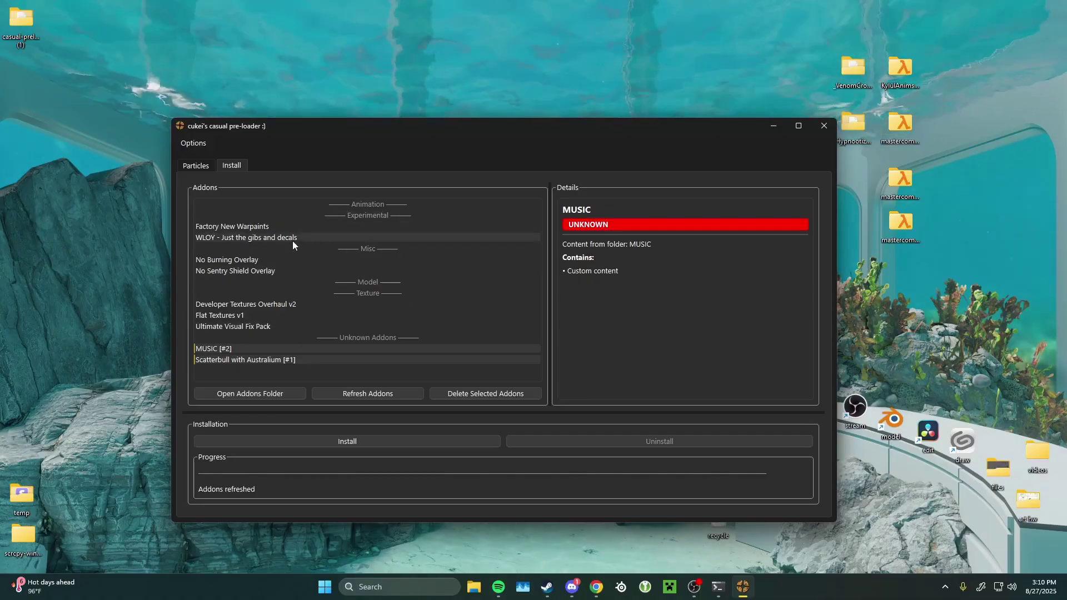
Select Flat Textures v1 and Developer Textures Overhaul v2 together, check their conflict details, and deselect both.
click(245, 316)
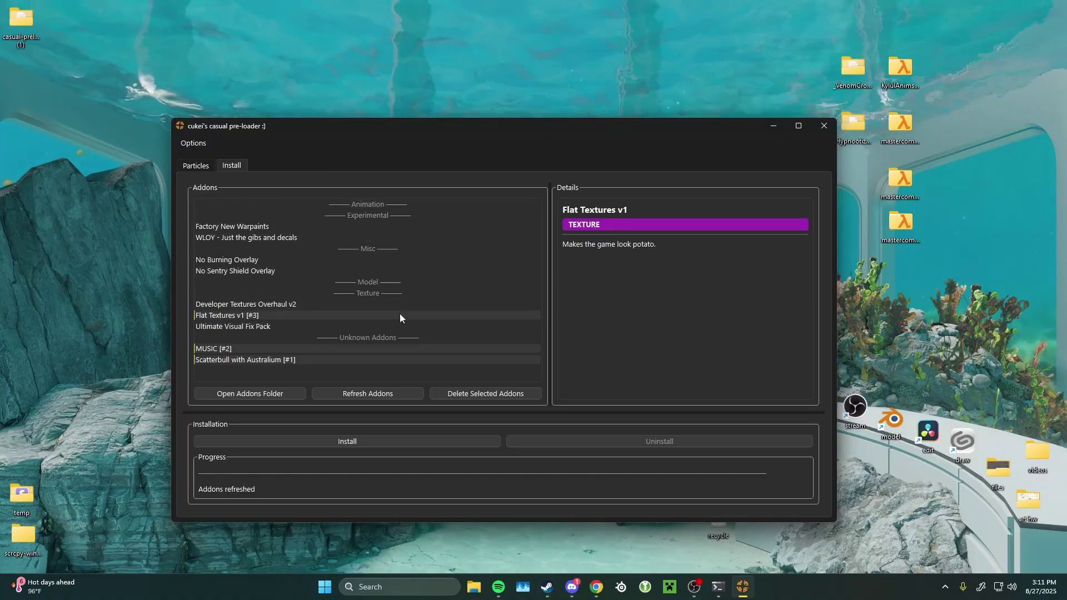
click(279, 325)
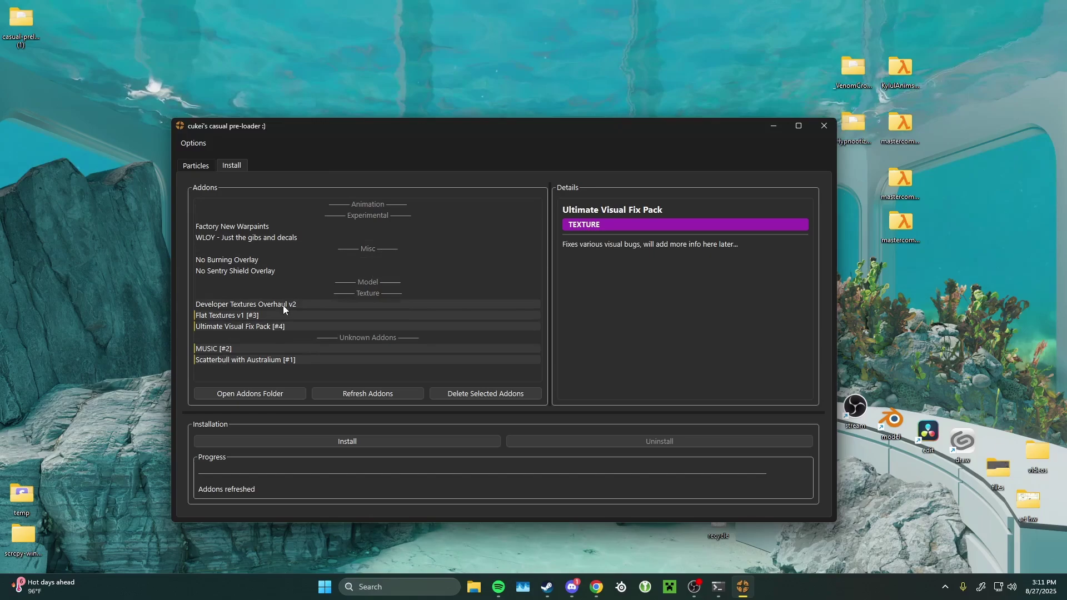
click(282, 305)
click(284, 328)
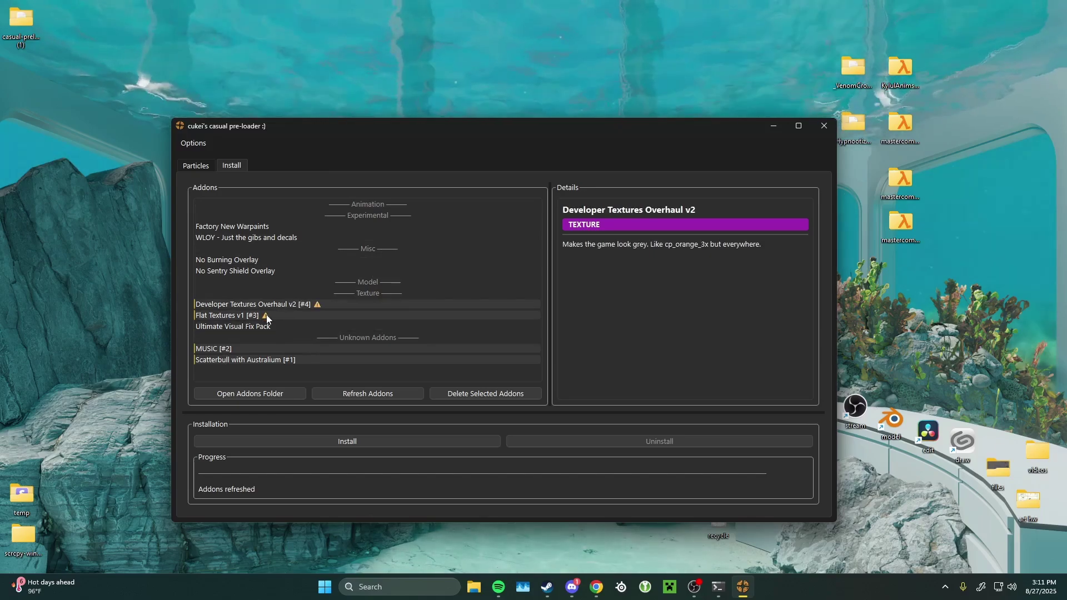
mouse_move(265, 315)
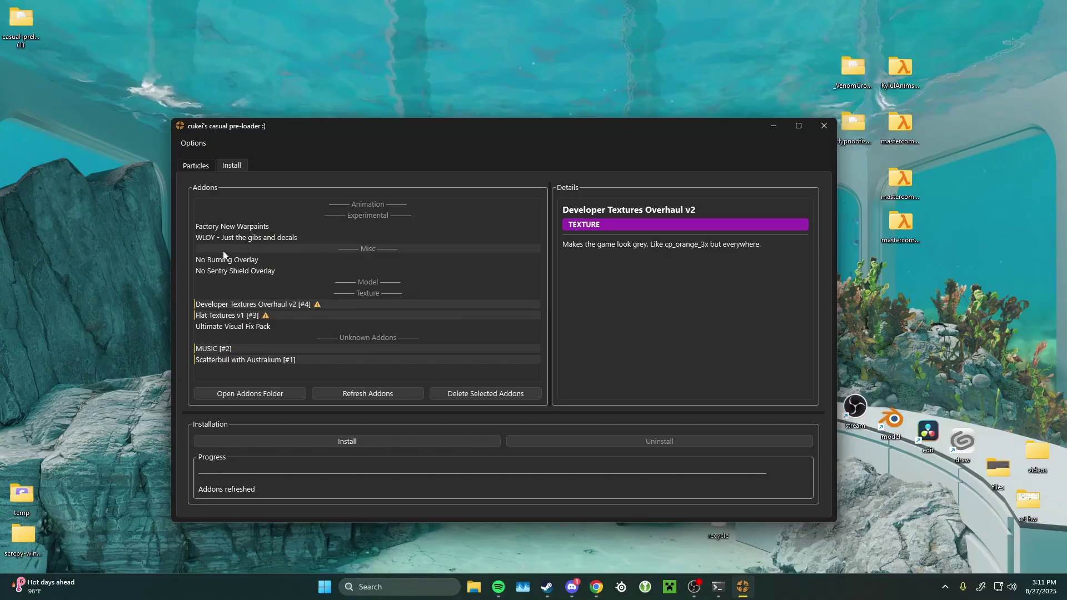
mouse_move(317, 304)
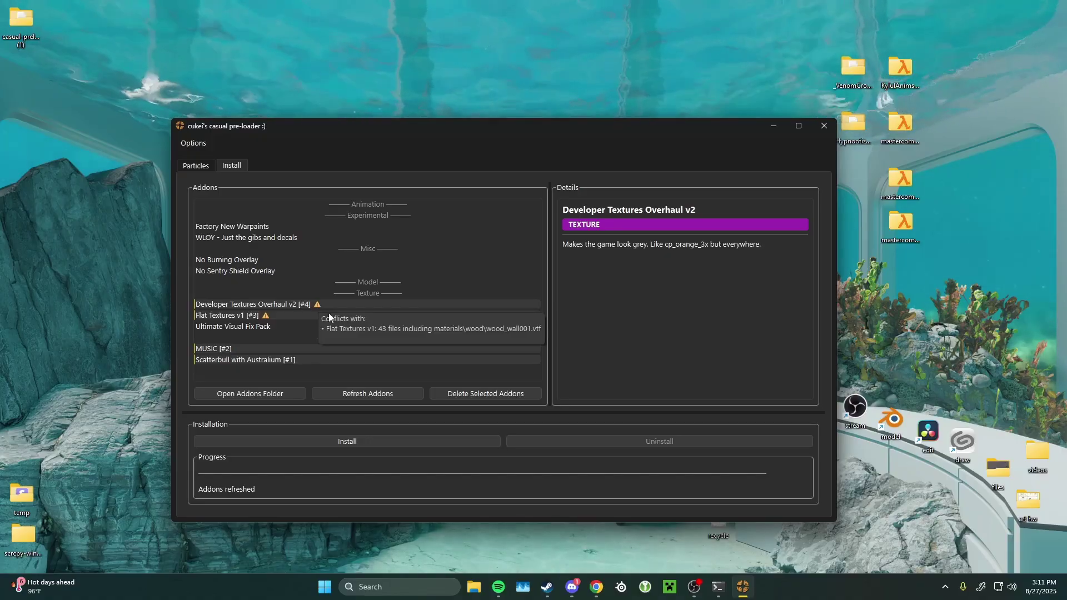
click(262, 315)
click(274, 305)
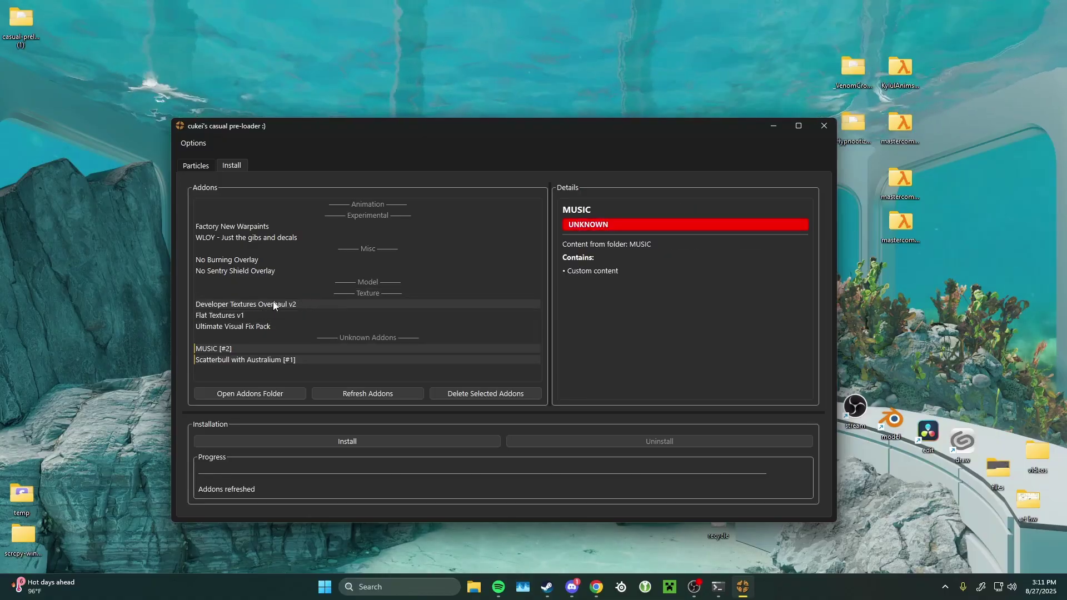
Try the two conflicting texture addons together once more, and clear both from the selection.
click(268, 312)
click(277, 304)
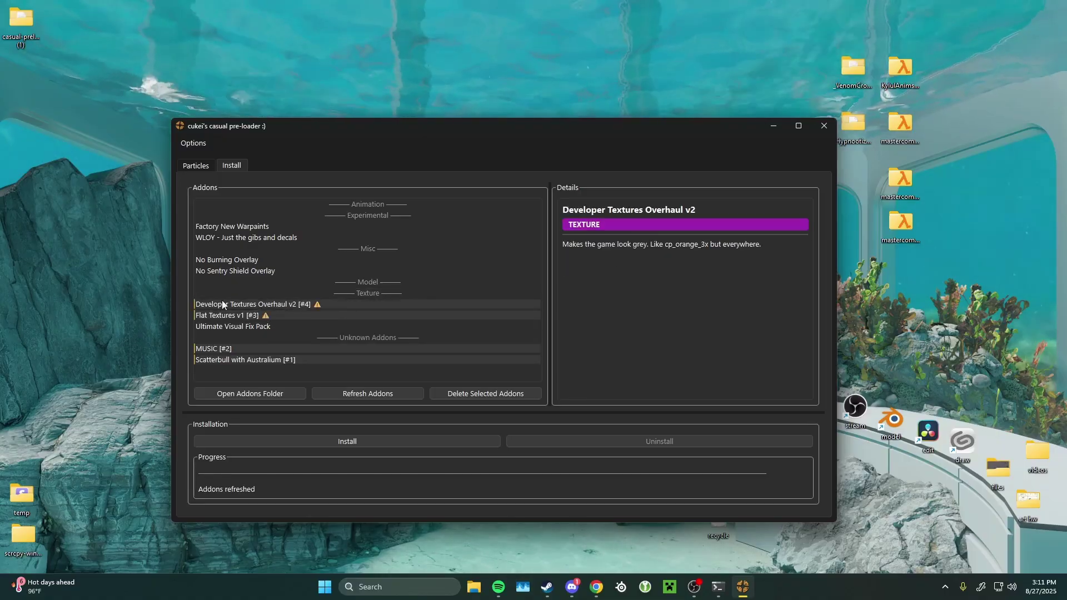
click(288, 306)
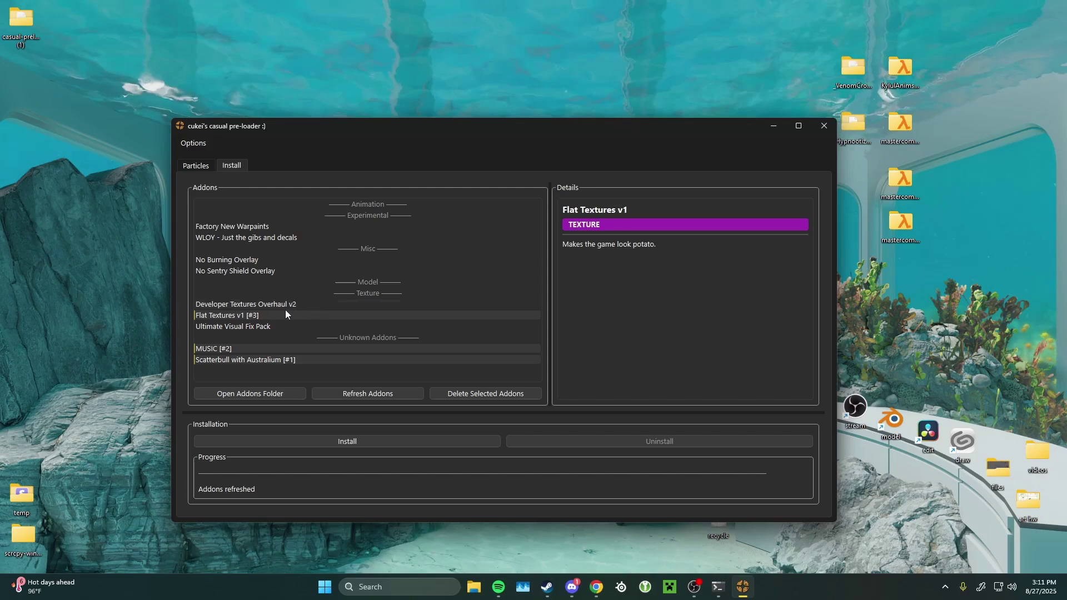
click(282, 315)
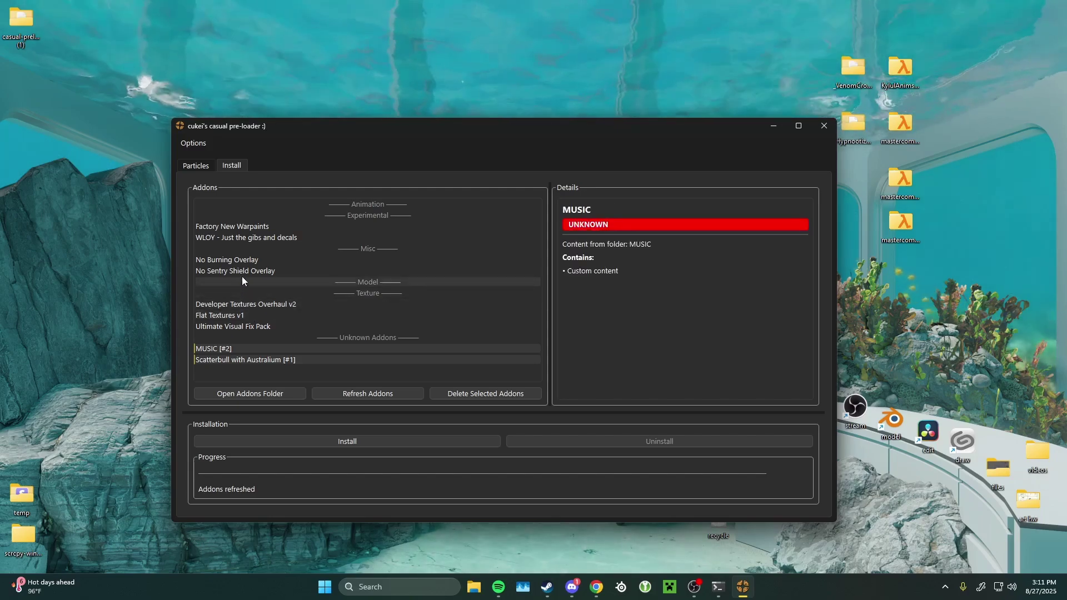
Add Developer Textures Overhaul v2 and Flat Textures v1 to the selection, and install all selected addons, dismissing the completion messages.
click(247, 305)
click(271, 315)
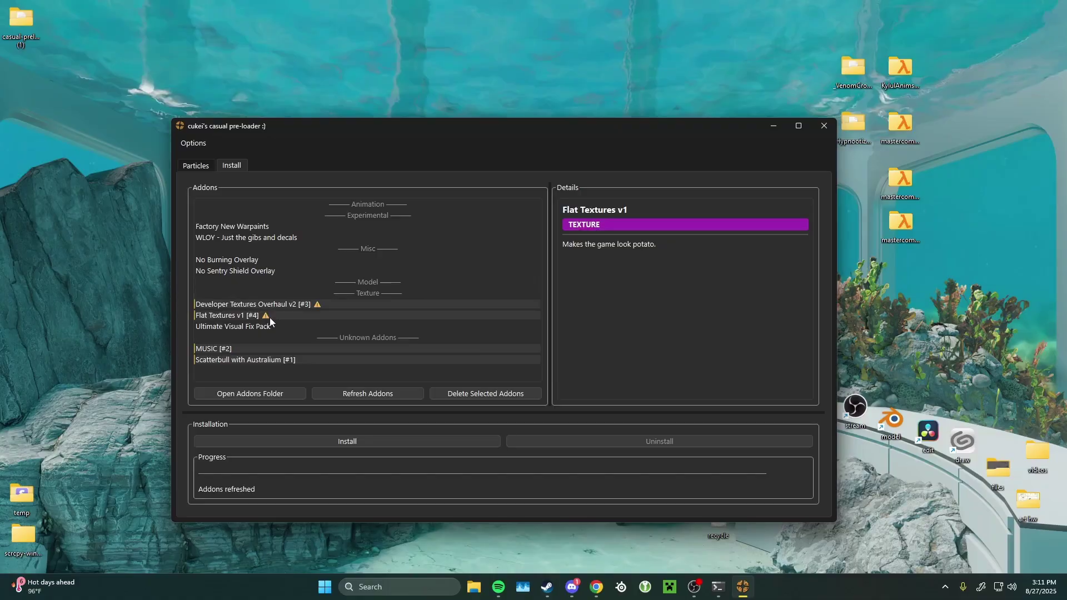
mouse_move(266, 318)
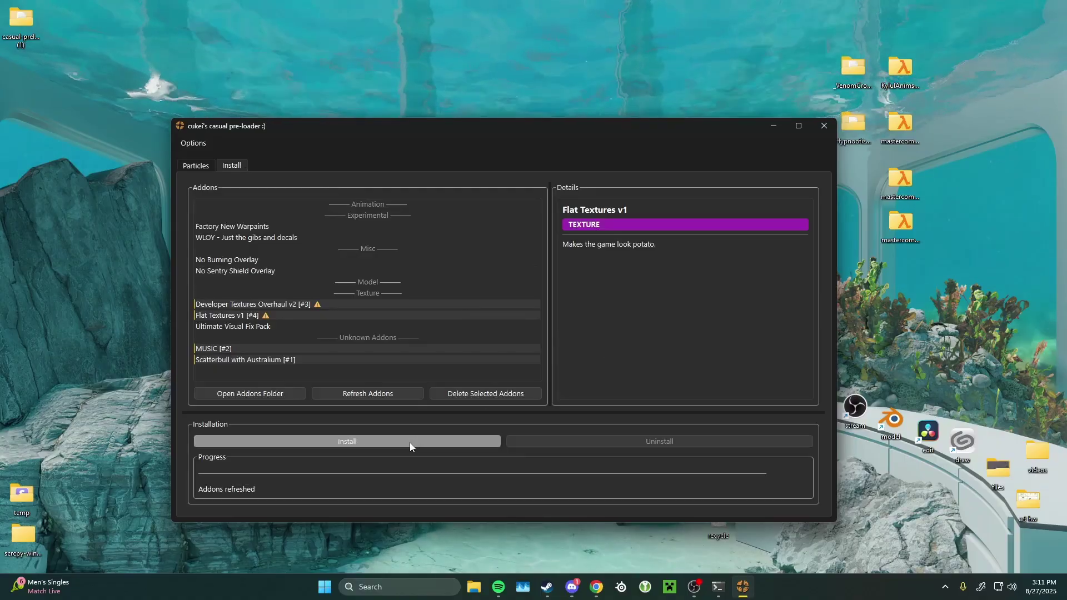
click(346, 446)
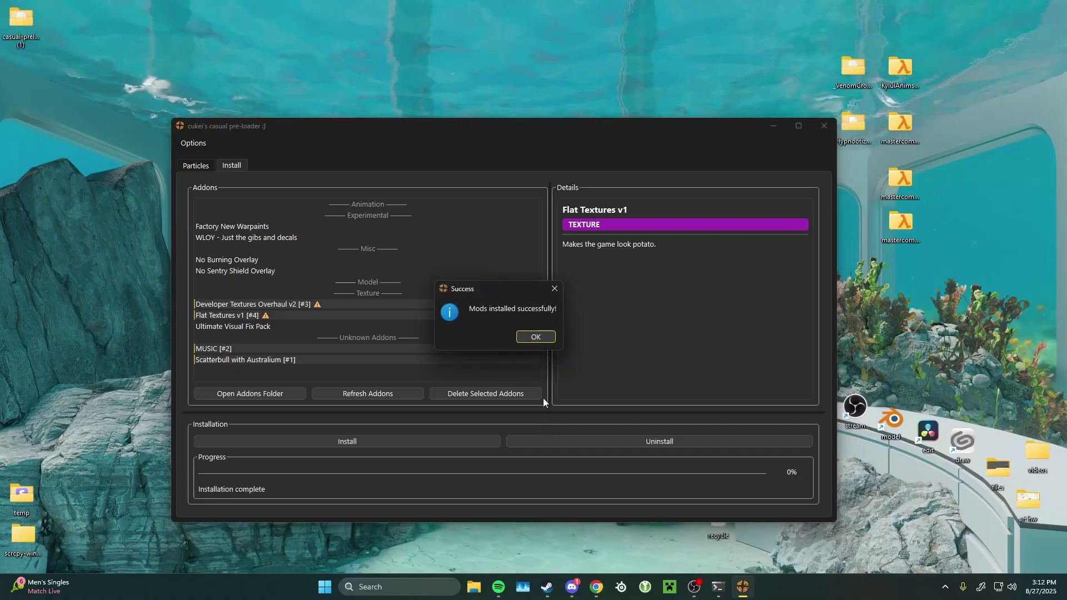
drag(508, 295, 593, 290)
click(610, 329)
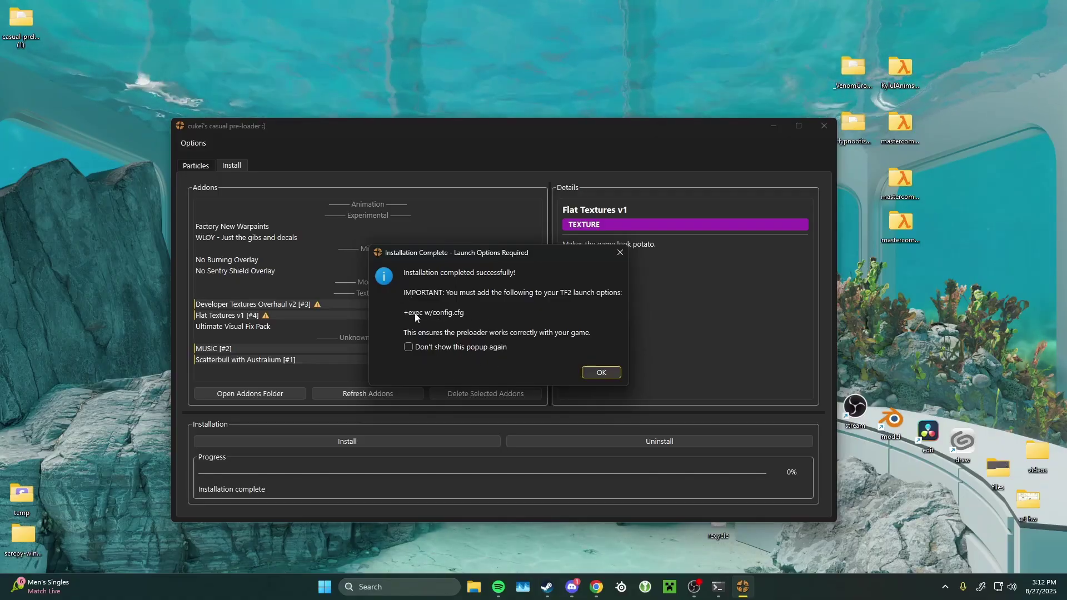
click(602, 373)
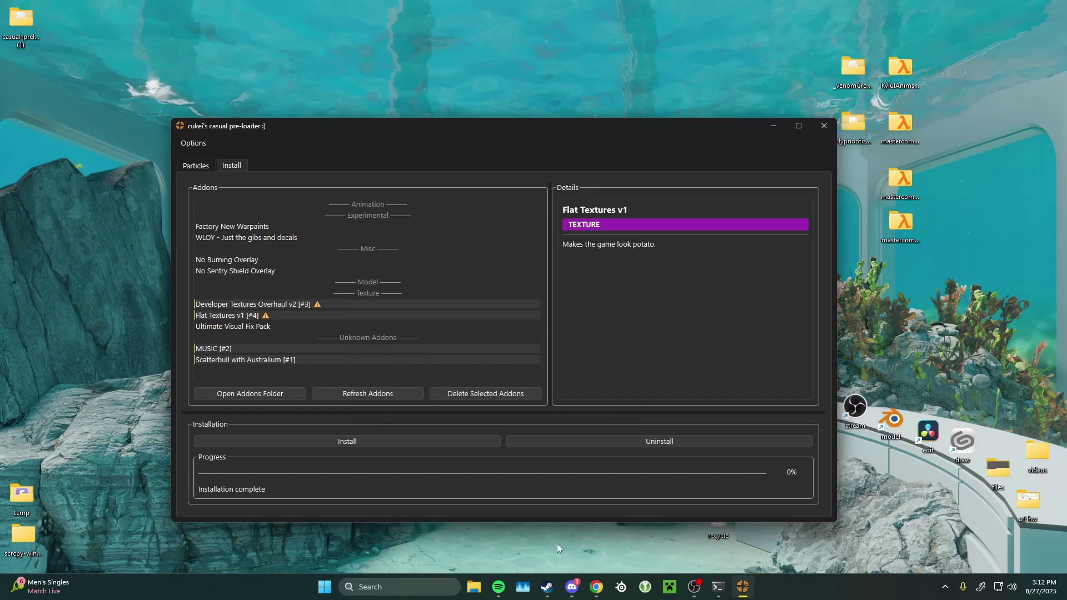
Switch to Steam and append +exec w/config.cfg to the Team Fortress 2 launch options.
click(547, 584)
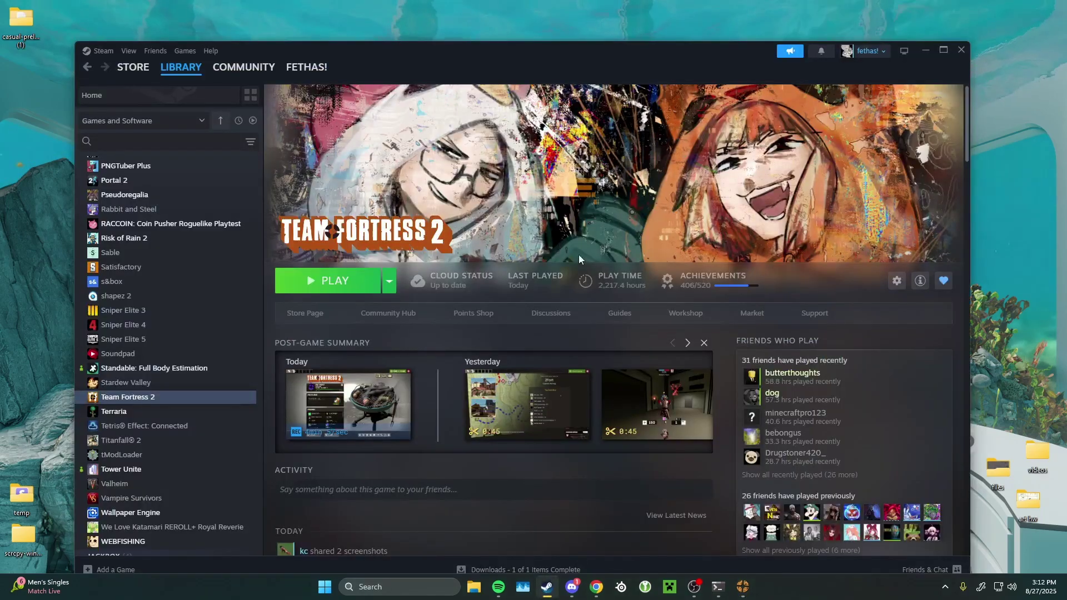
click(896, 281)
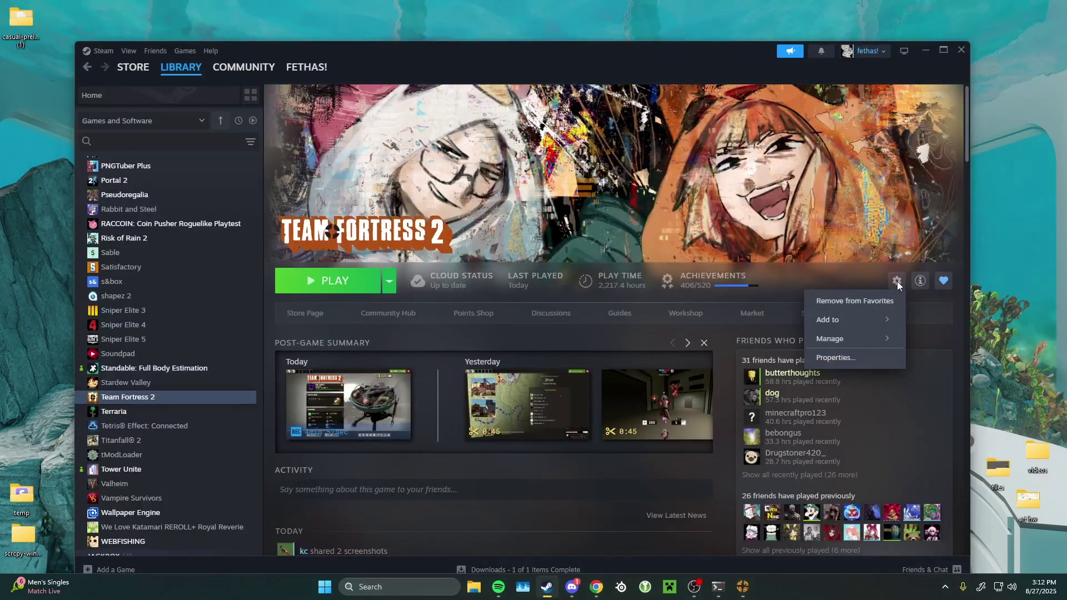
click(852, 359)
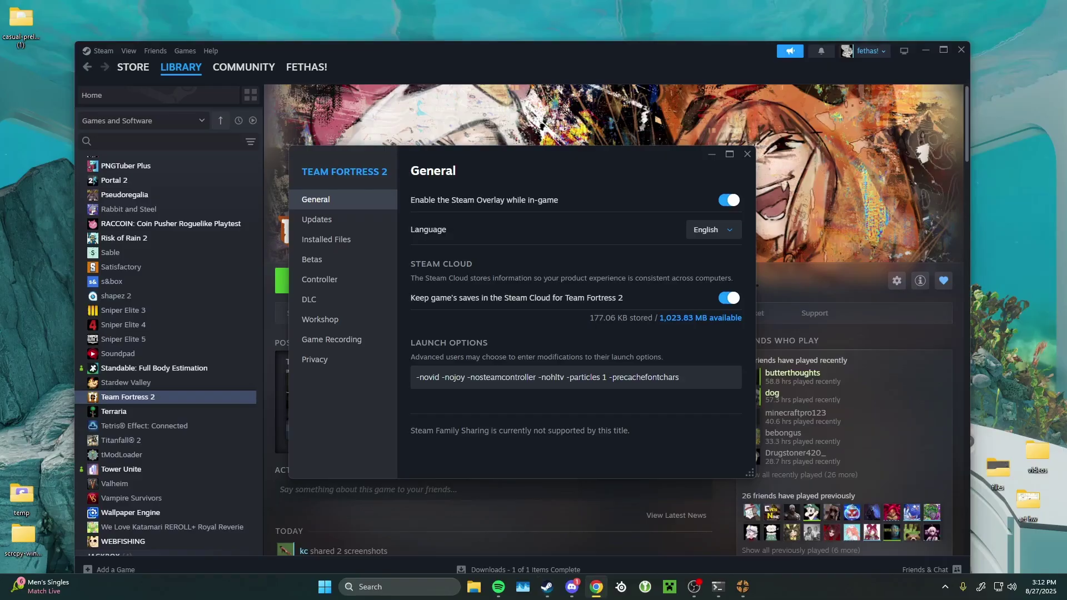
click(694, 379)
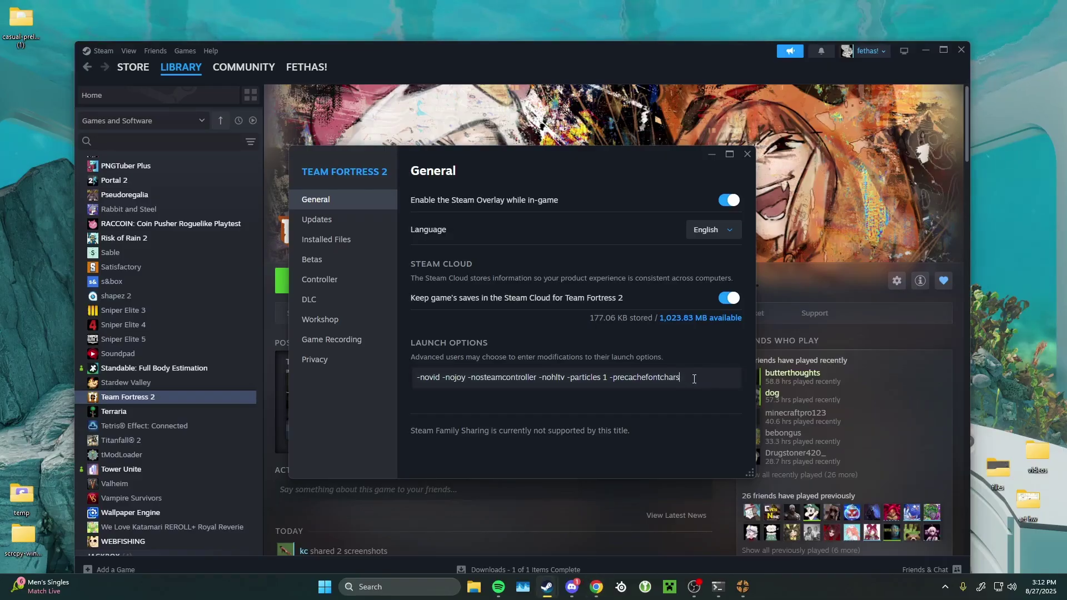
text(+exec w/config.cfg)
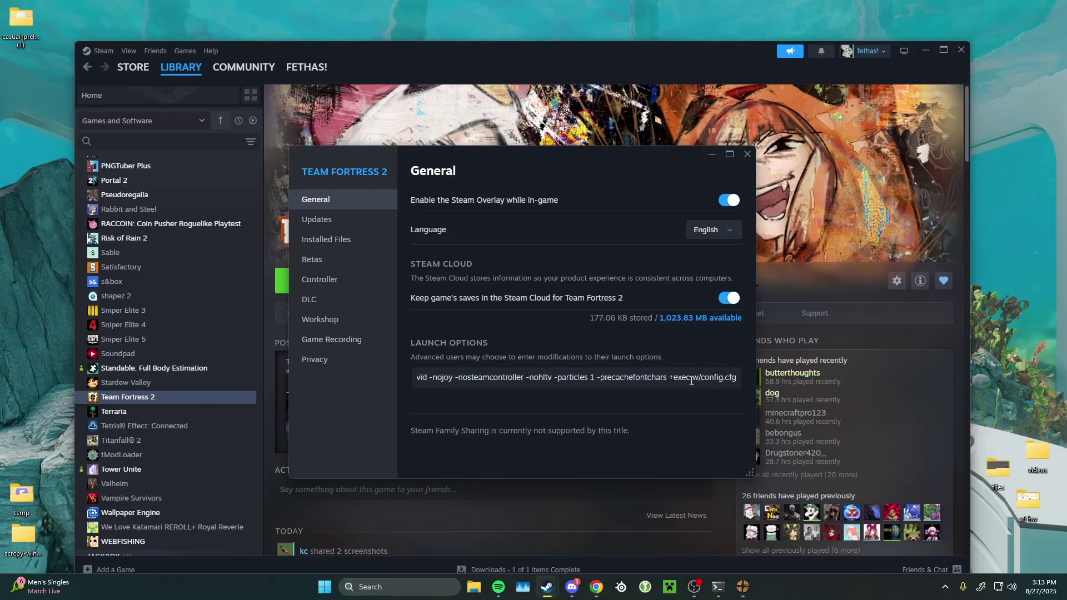
click(691, 410)
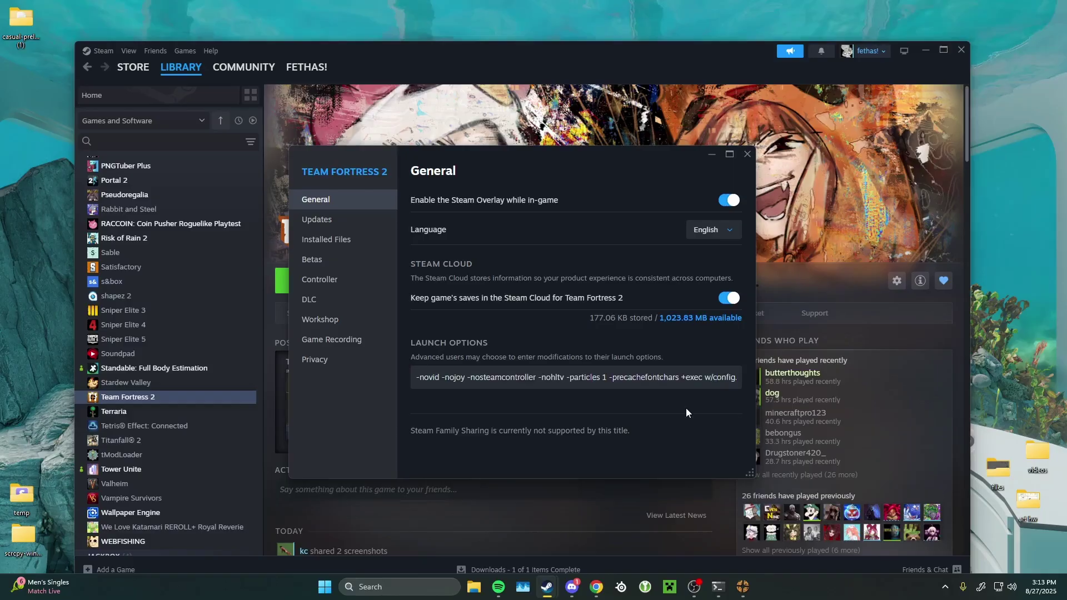
click(748, 154)
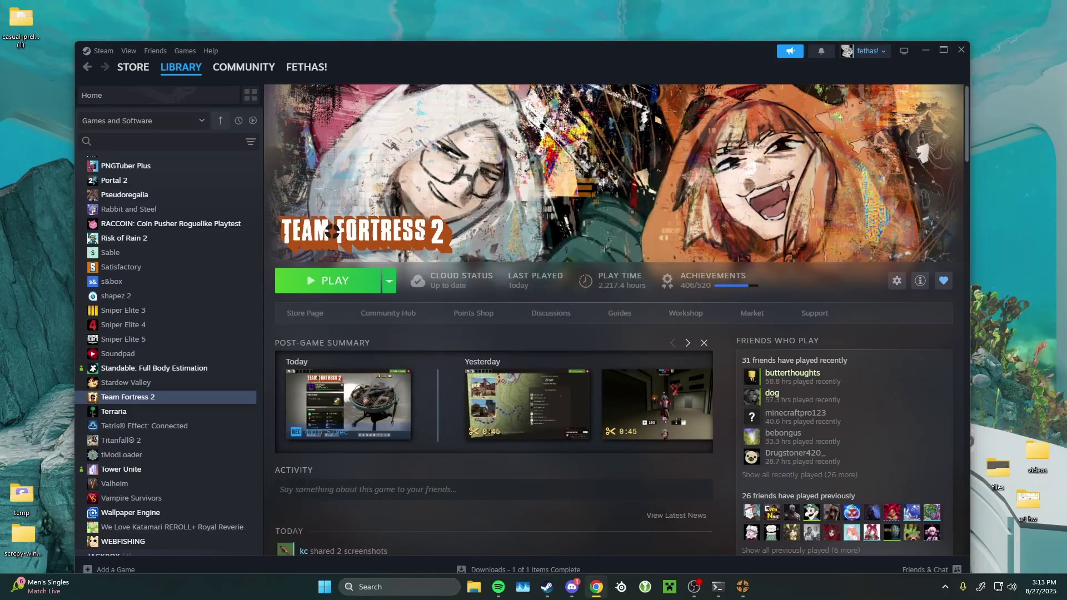
Launch Team Fortress 2 and check the console for the casual particle preloader line, closing the console when done.
click(358, 286)
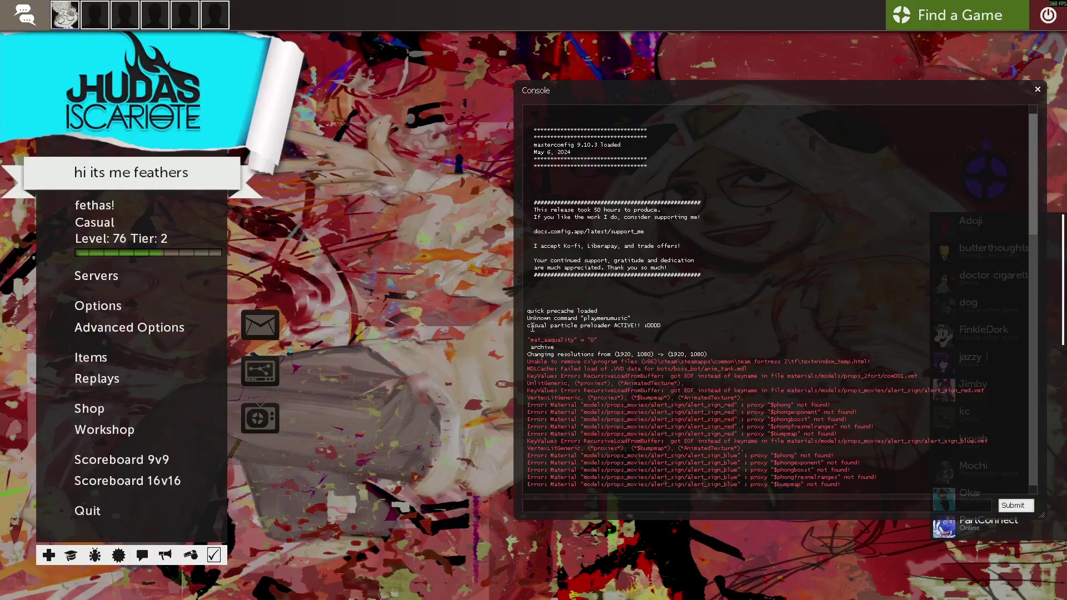
triple_click(558, 328)
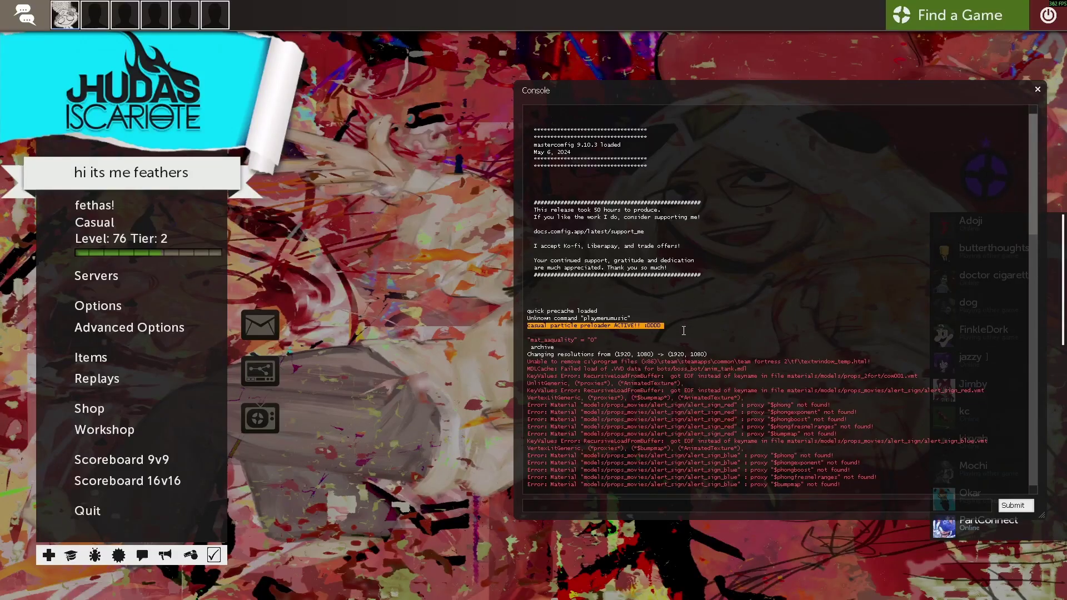
click(662, 347)
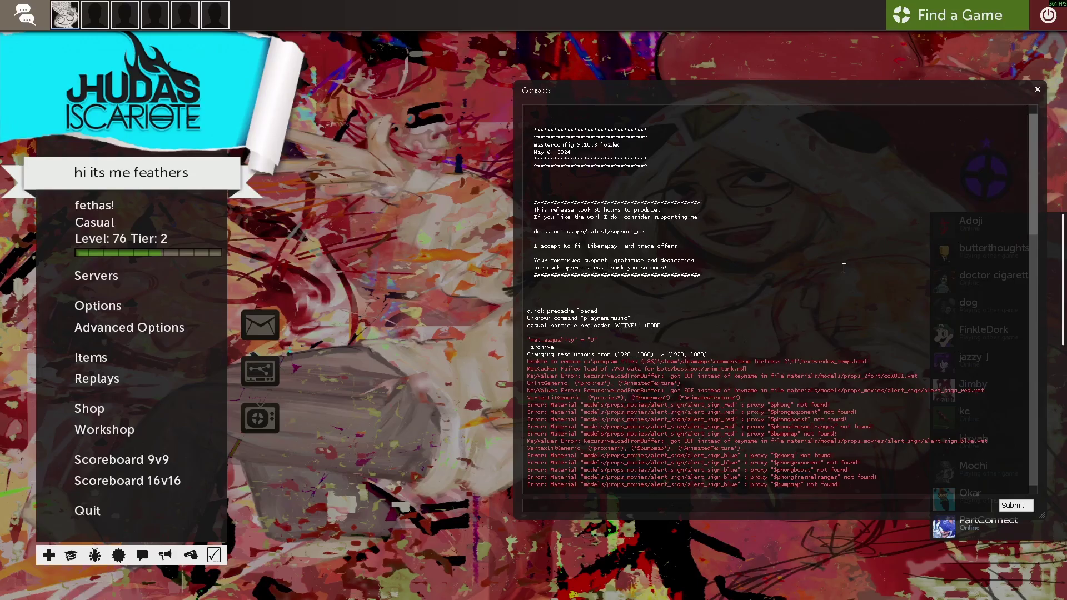
click(1038, 89)
Search for a Casual match with Summer (Featured), Attack / Defense, Capture the Flag and Control Points added to the map selection.
click(945, 15)
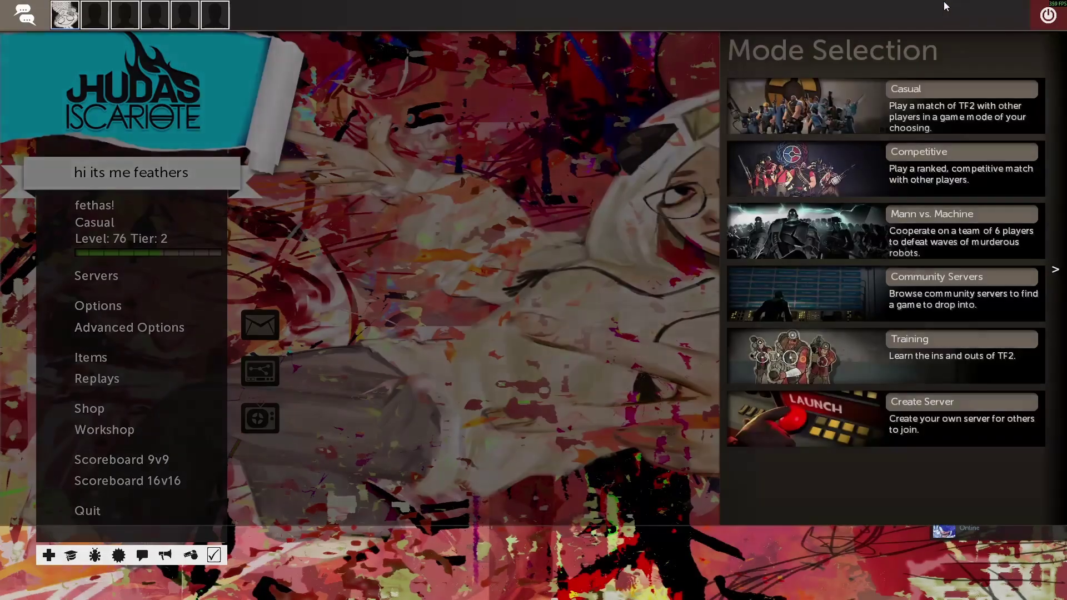
click(946, 88)
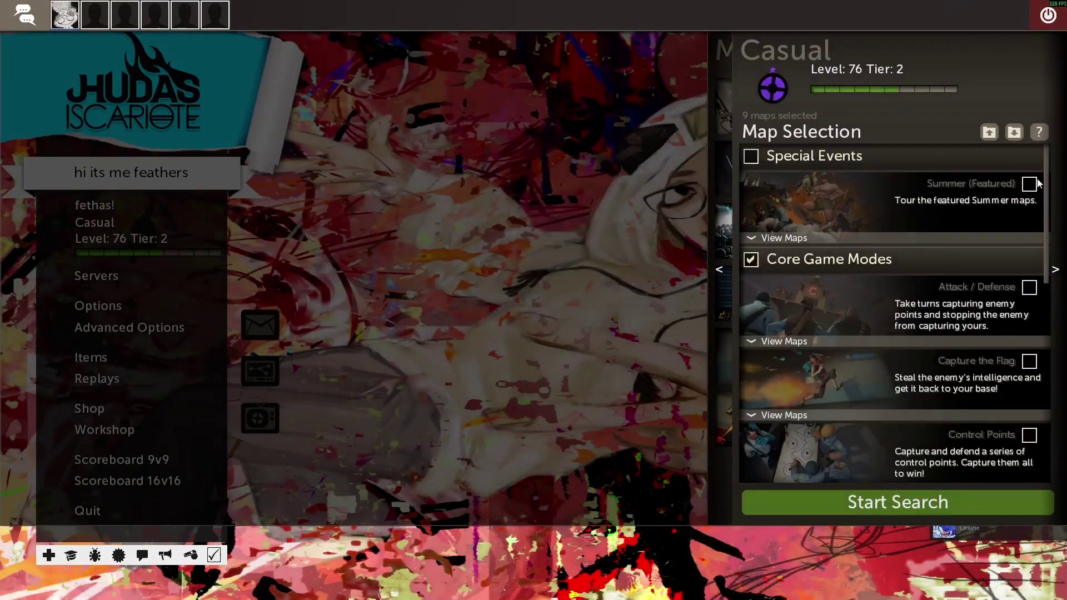
click(1031, 184)
click(1029, 288)
click(1030, 361)
click(1030, 436)
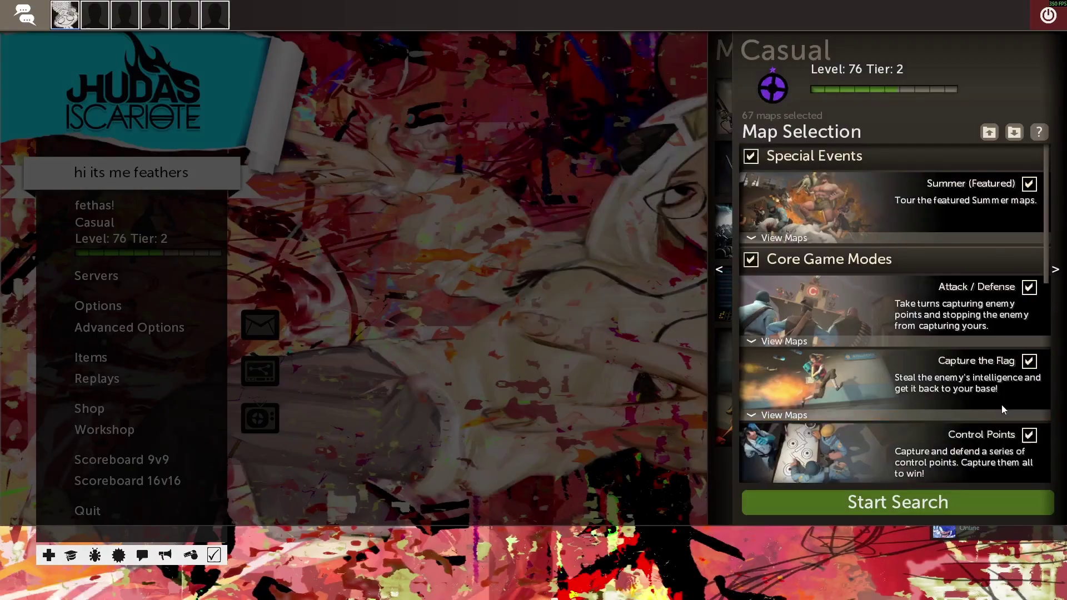
scroll(1004, 409, down, 3)
click(945, 503)
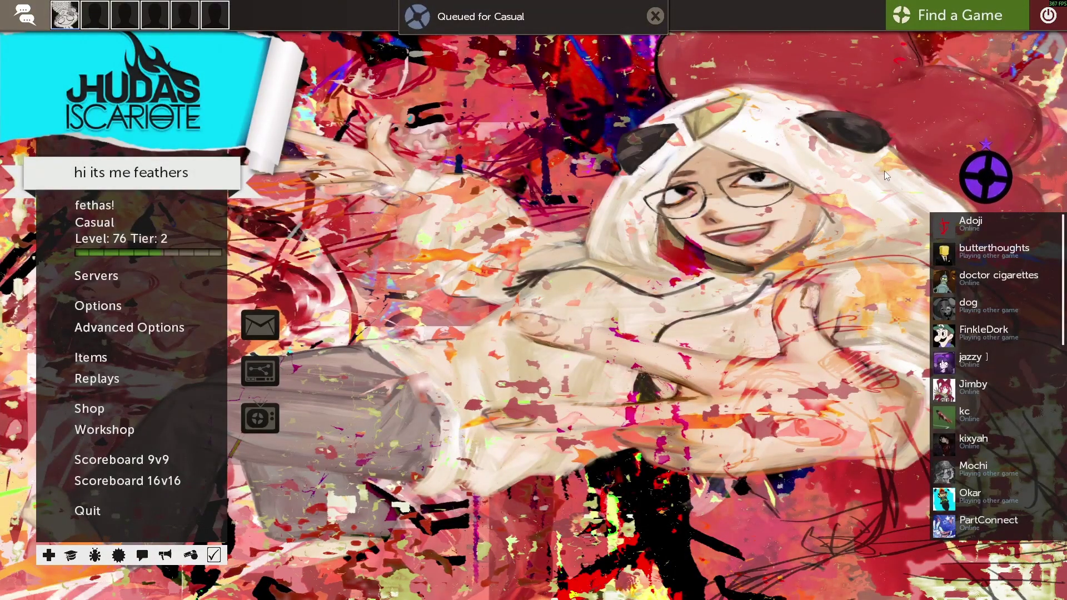
Join the casual match and continue past the server's welcome message.
click(574, 86)
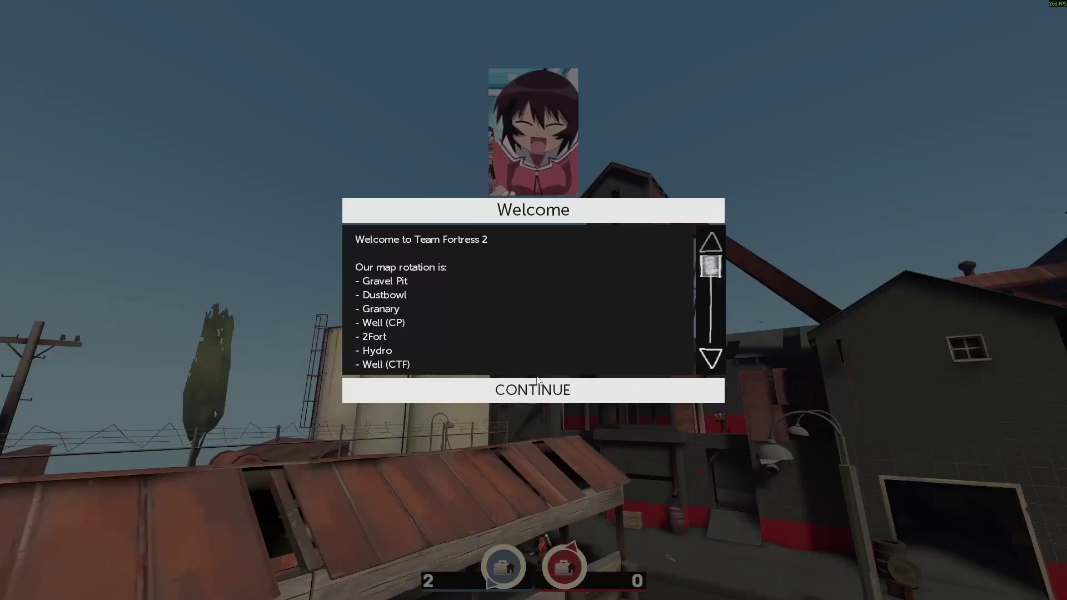
click(532, 390)
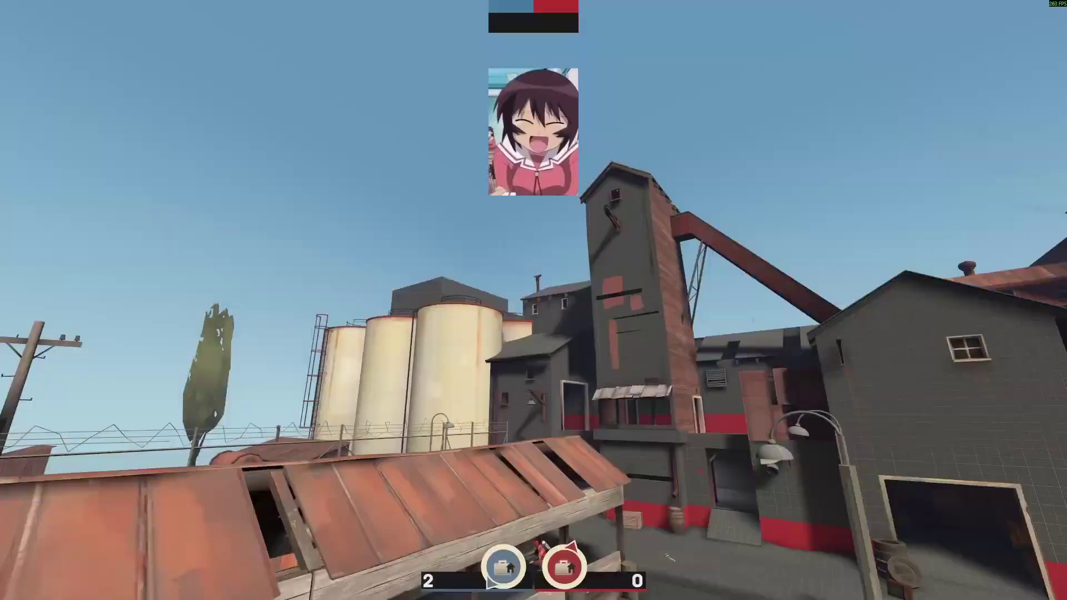
key(Escape)
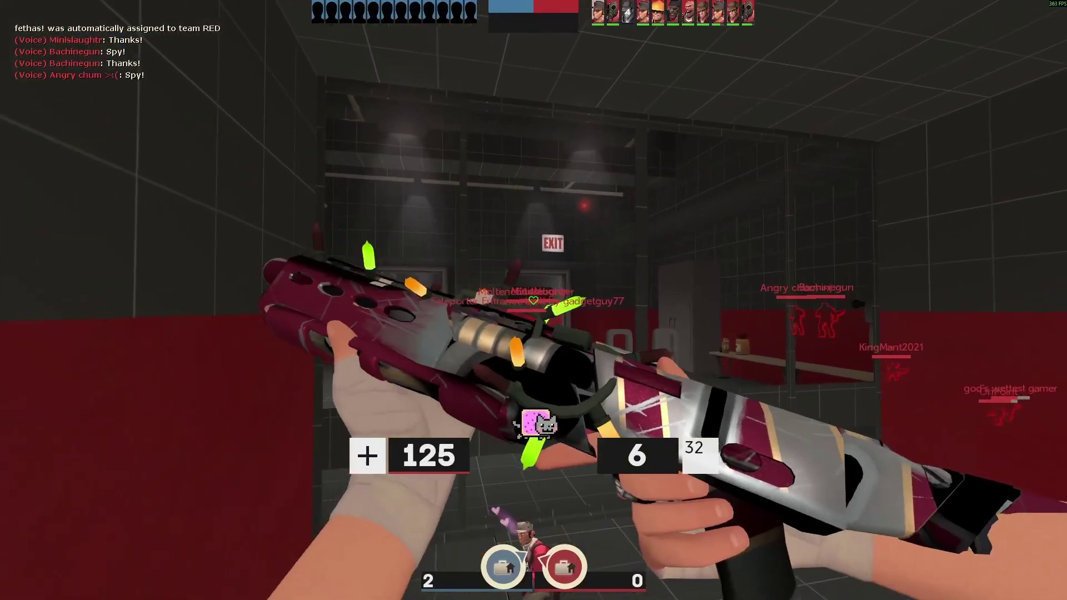
Perform the taunt in slot 2 and play through the map with different weapons to examine the installed mods.
key(g)
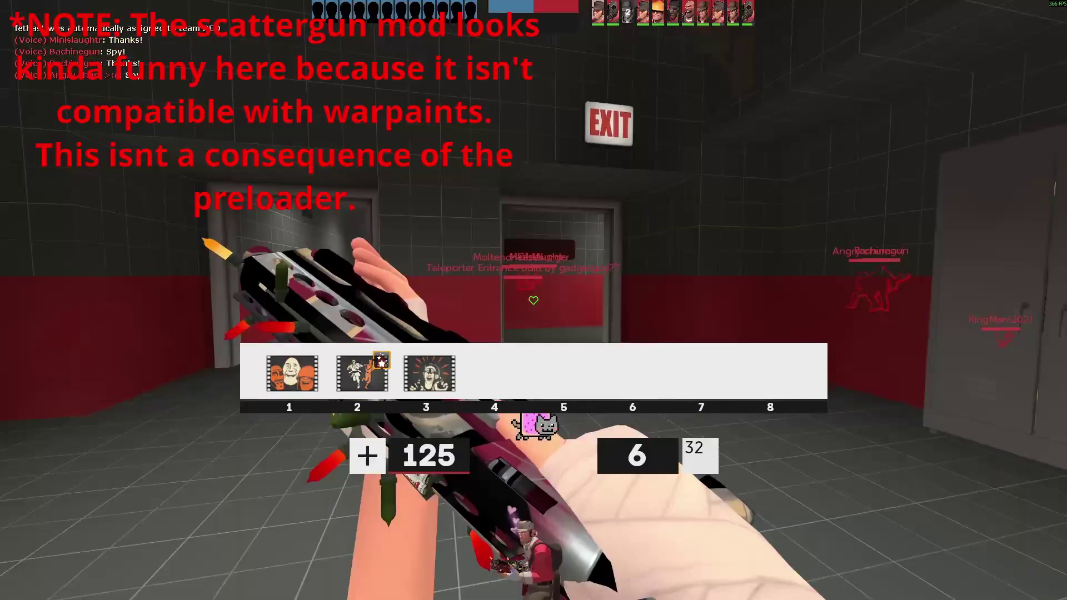
key(2)
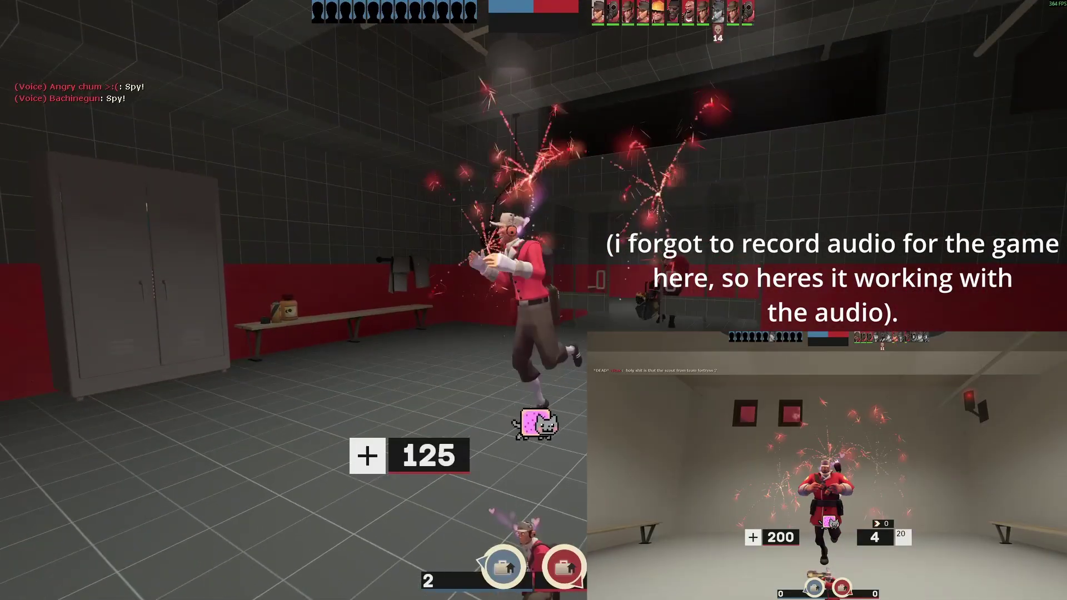
key(w)
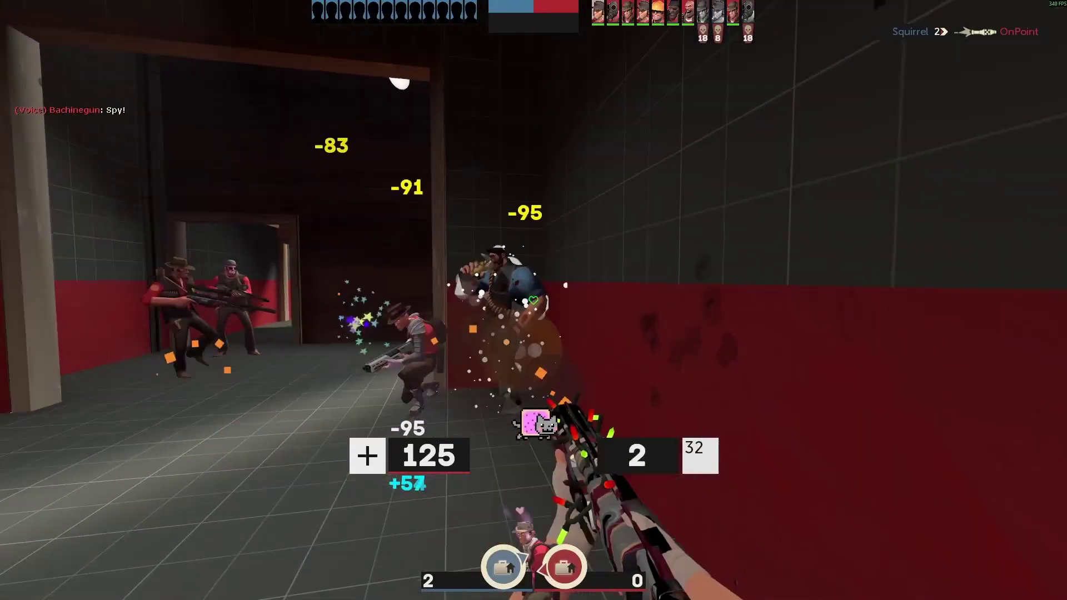
key(w)
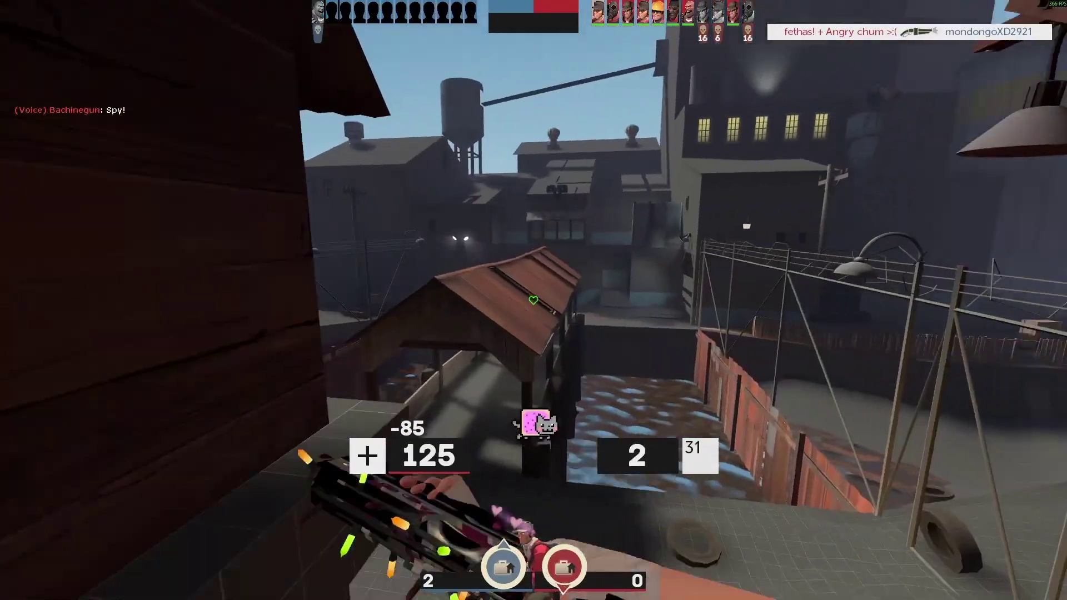
key(w)
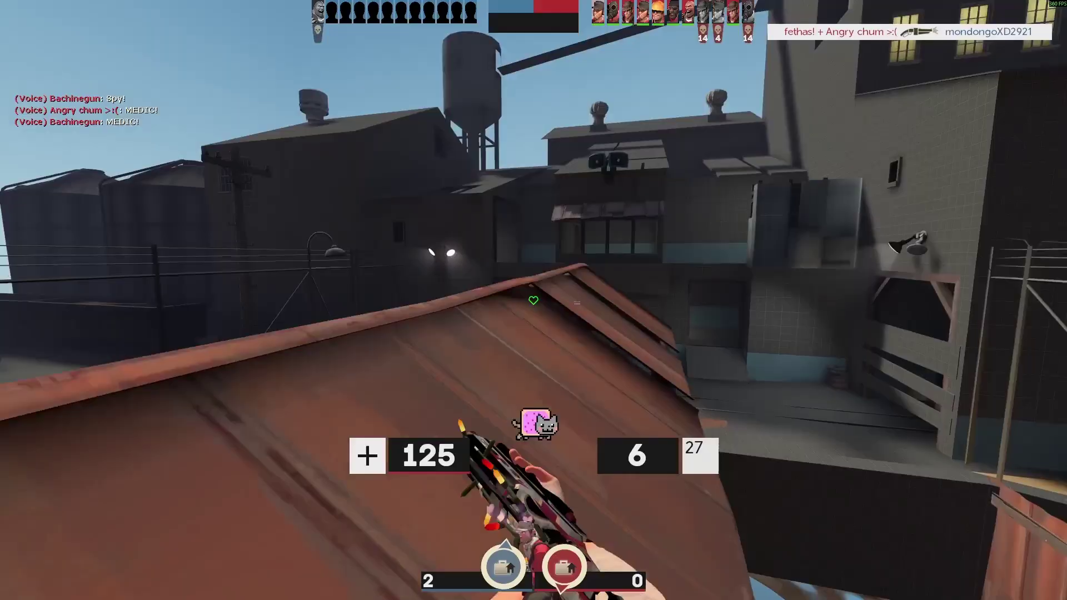
key(f)
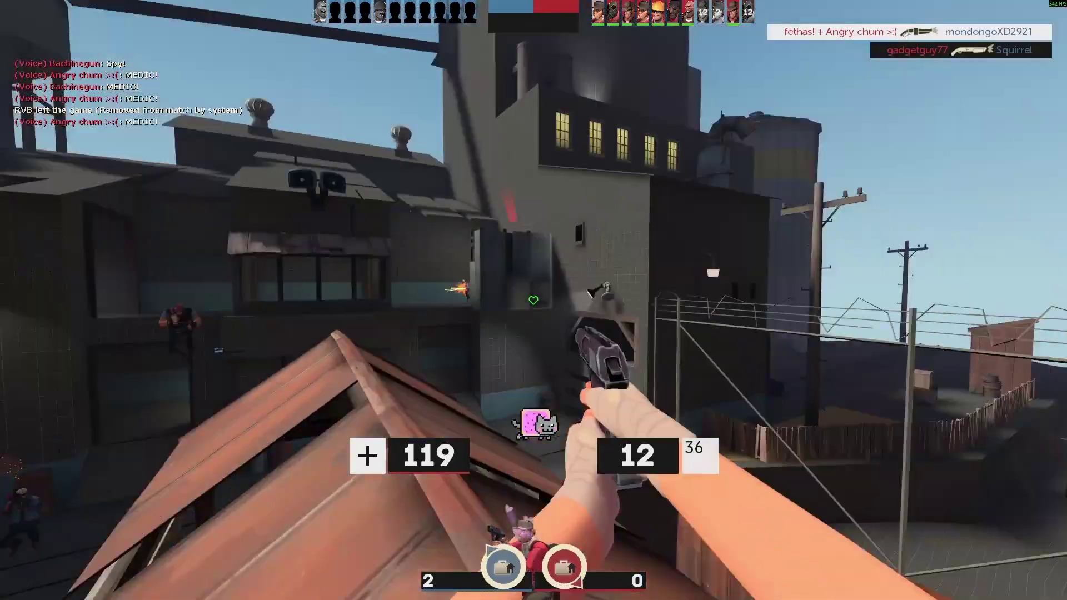
key(w)
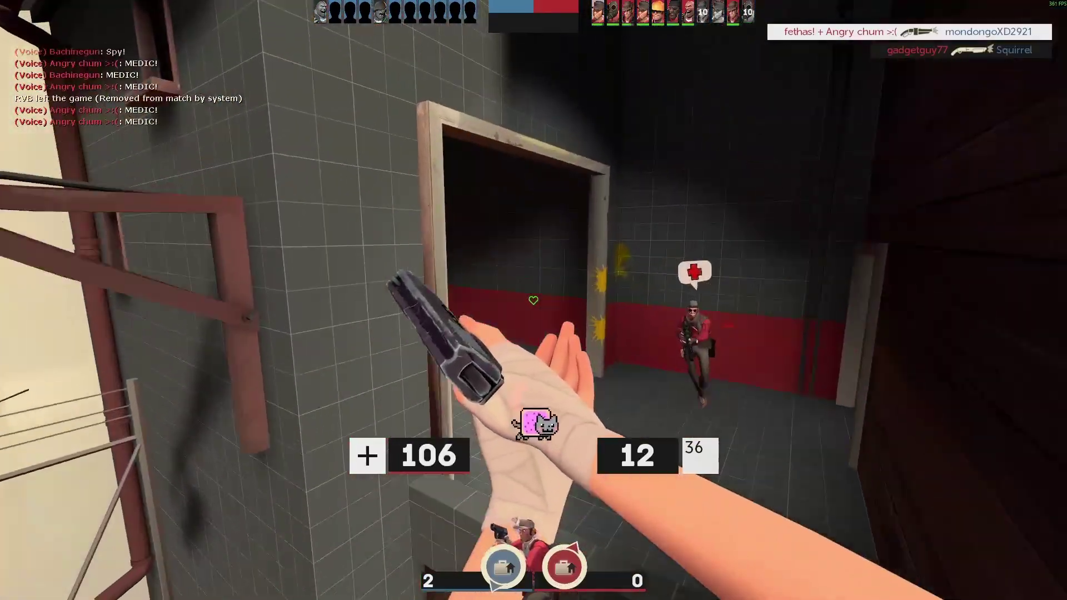
key(w)
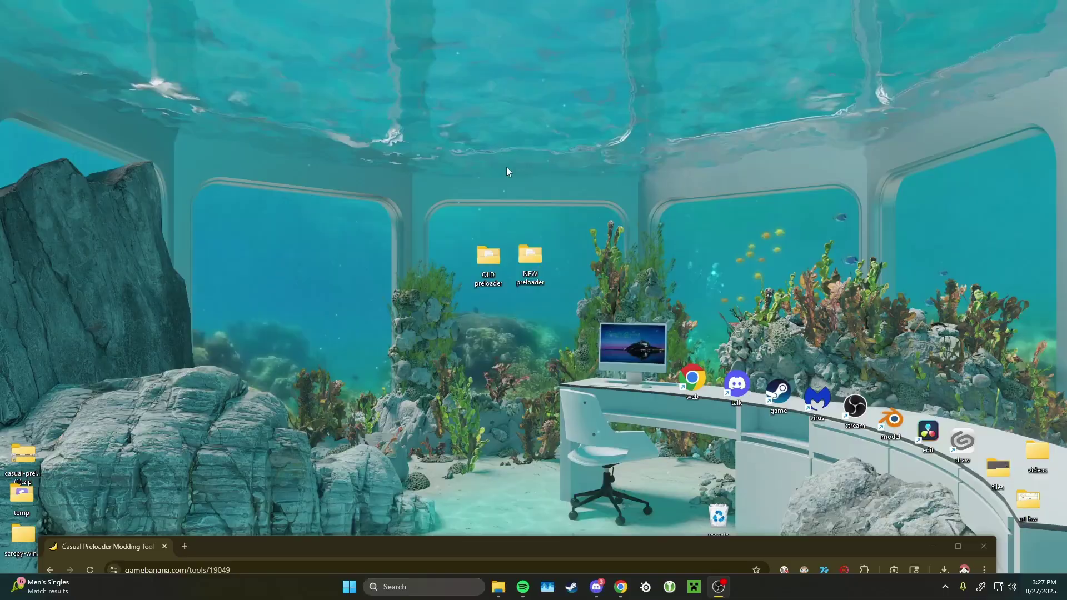
drag(461, 192, 503, 241)
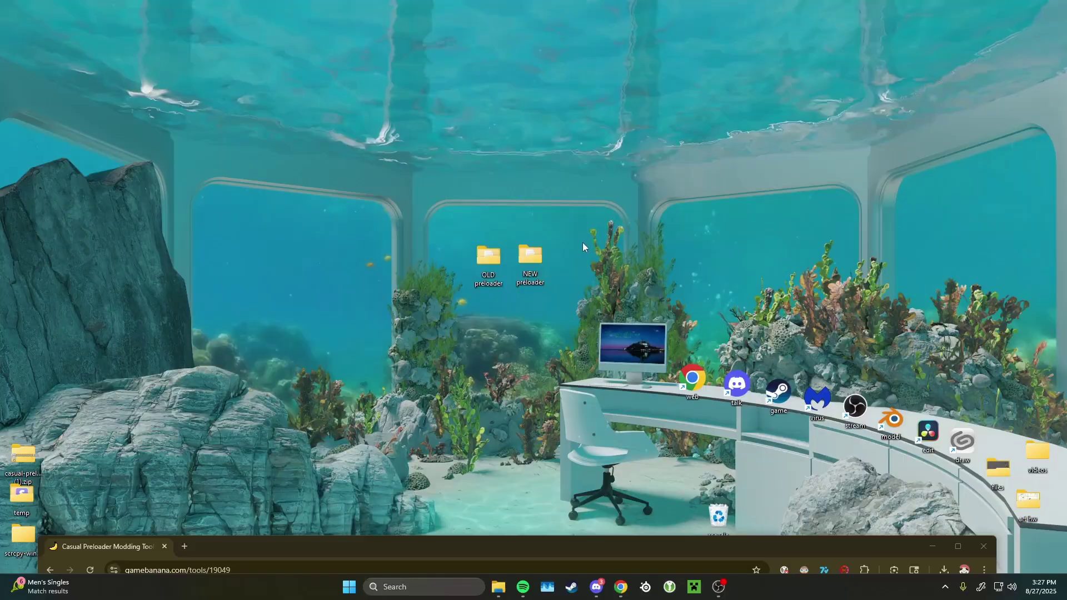
click(518, 254)
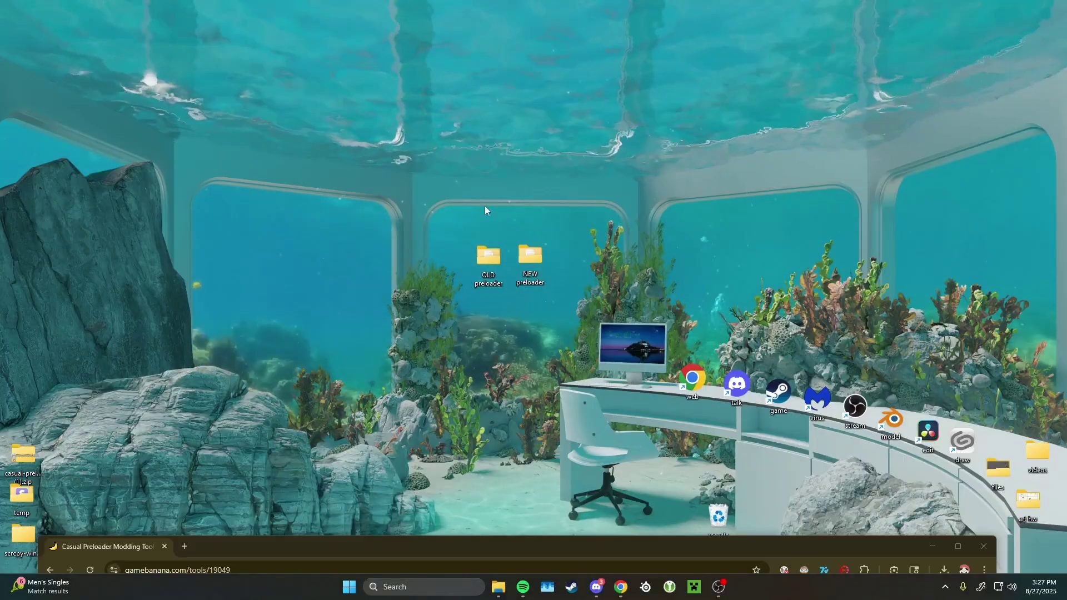
mouse_move(537, 245)
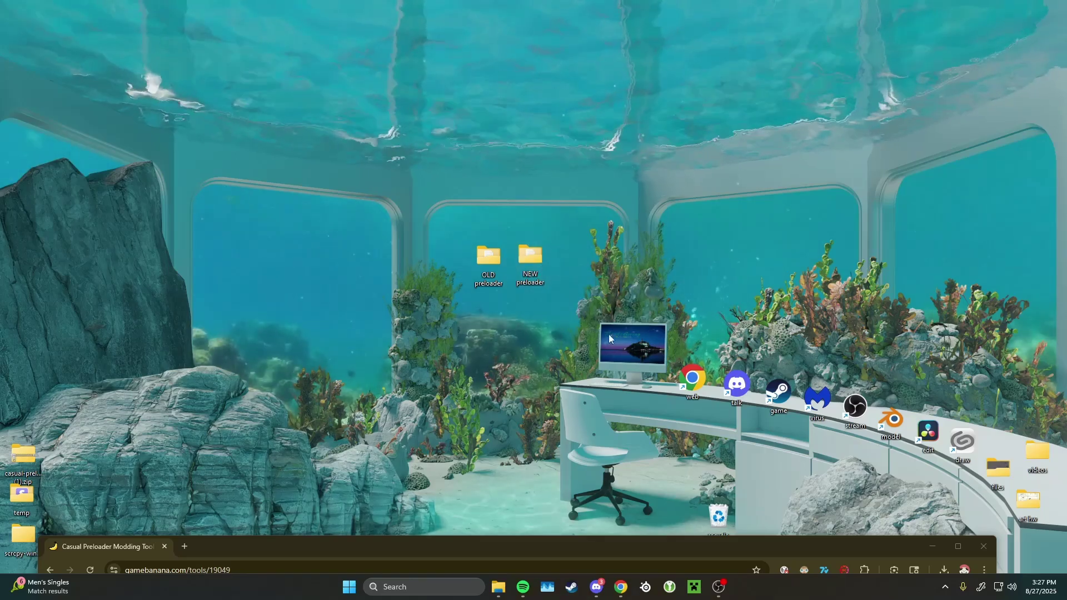
Maximize the browser showing the GameBanana Casual Preloader page and read down to its Troubleshooting F.A.Q. and HUD notes.
drag(598, 545, 586, 3)
scroll(575, 291, down, 15)
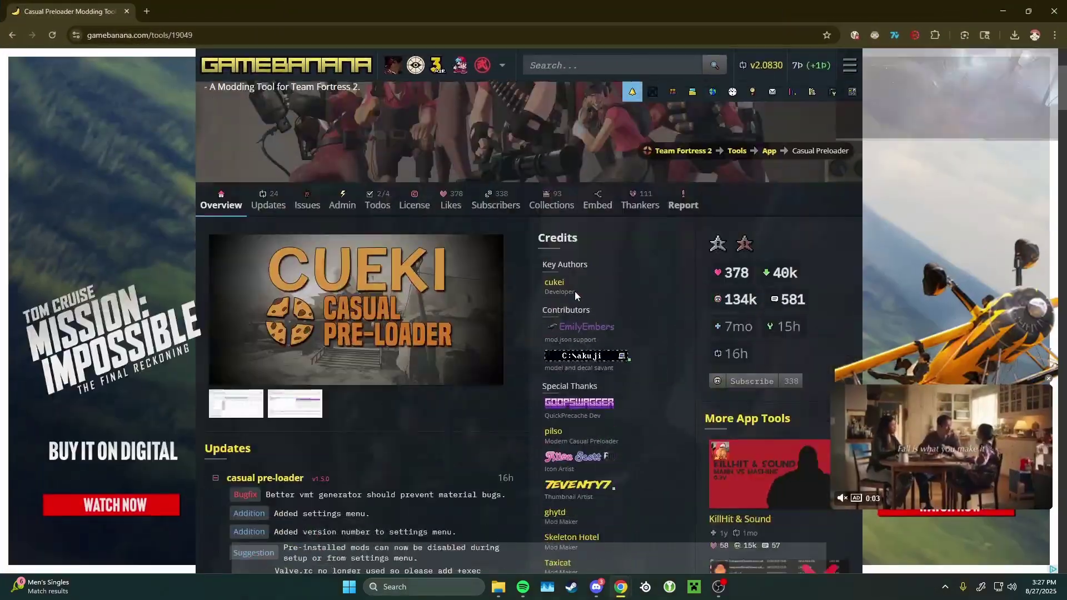
scroll(564, 295, down, 20)
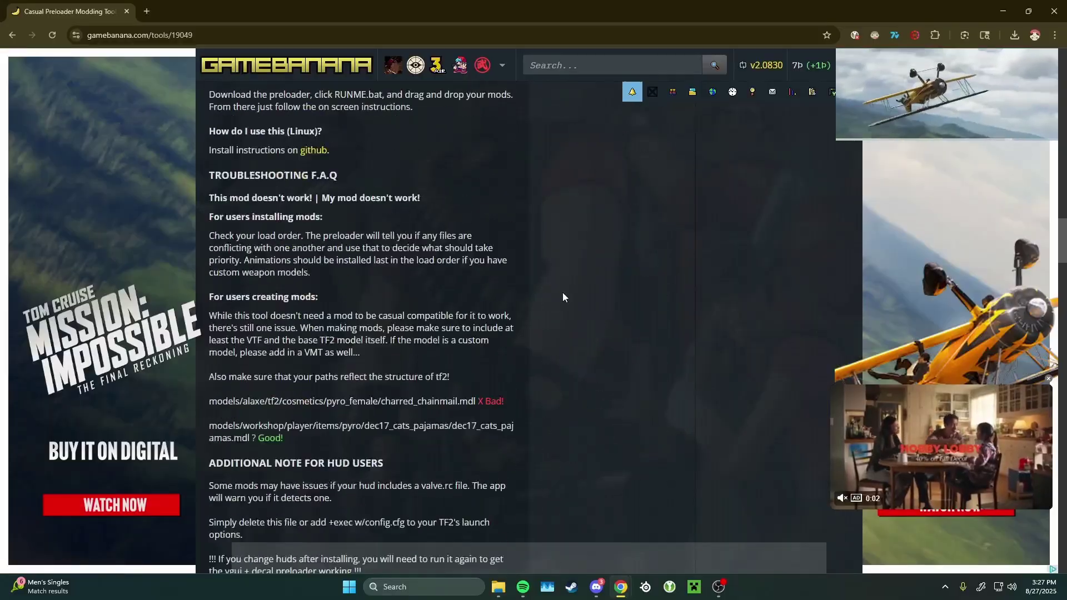
Go down to the preloader's download files, minimize the browser, and run RUNME.bat from the NEW preloader folder on the desktop.
scroll(555, 295, down, 3)
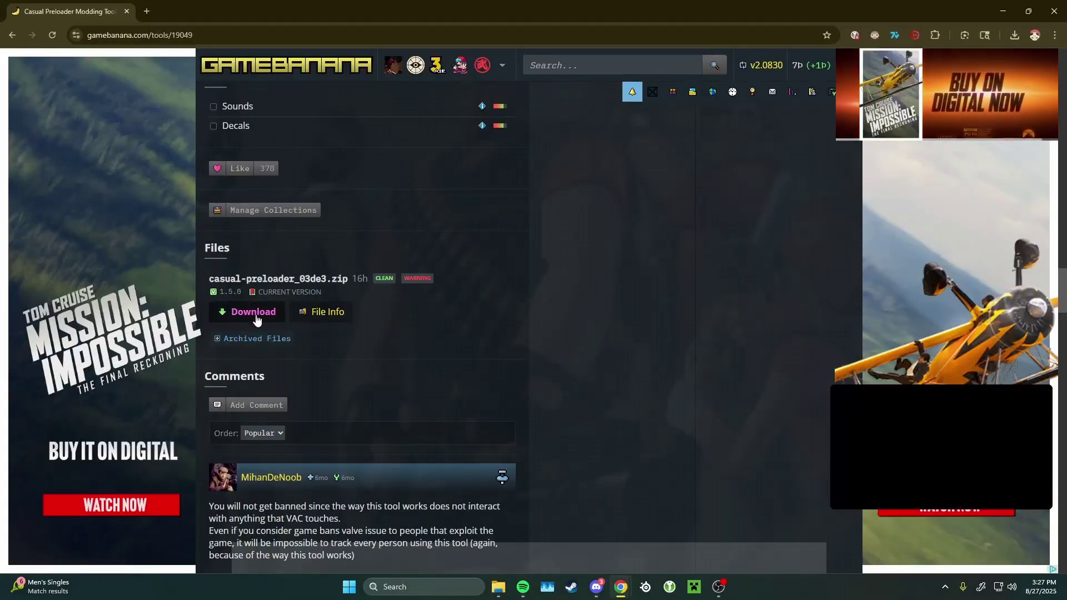
drag(540, 19, 551, 314)
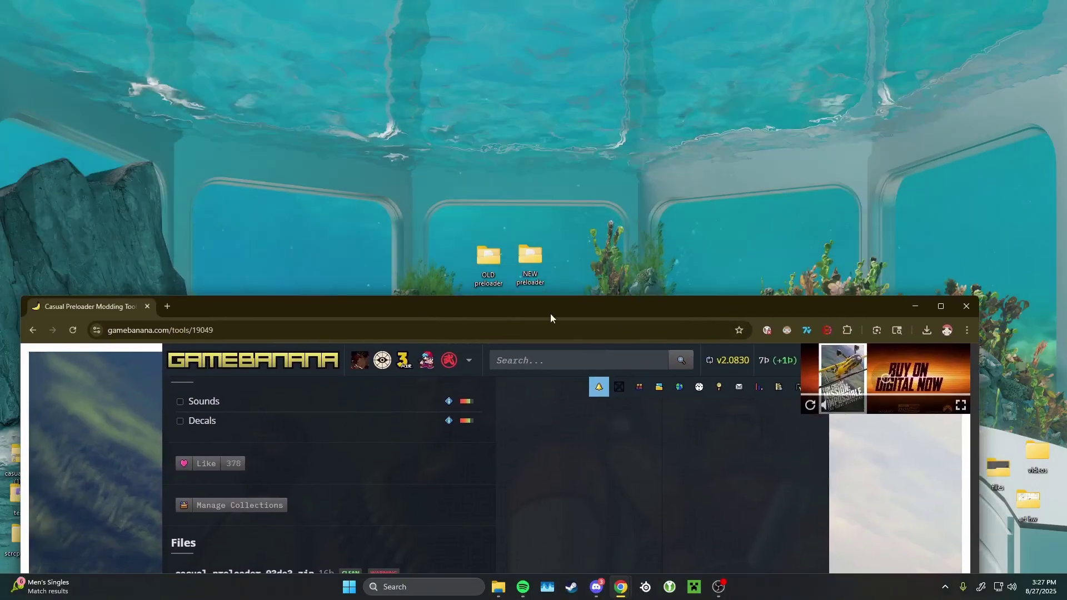
click(912, 311)
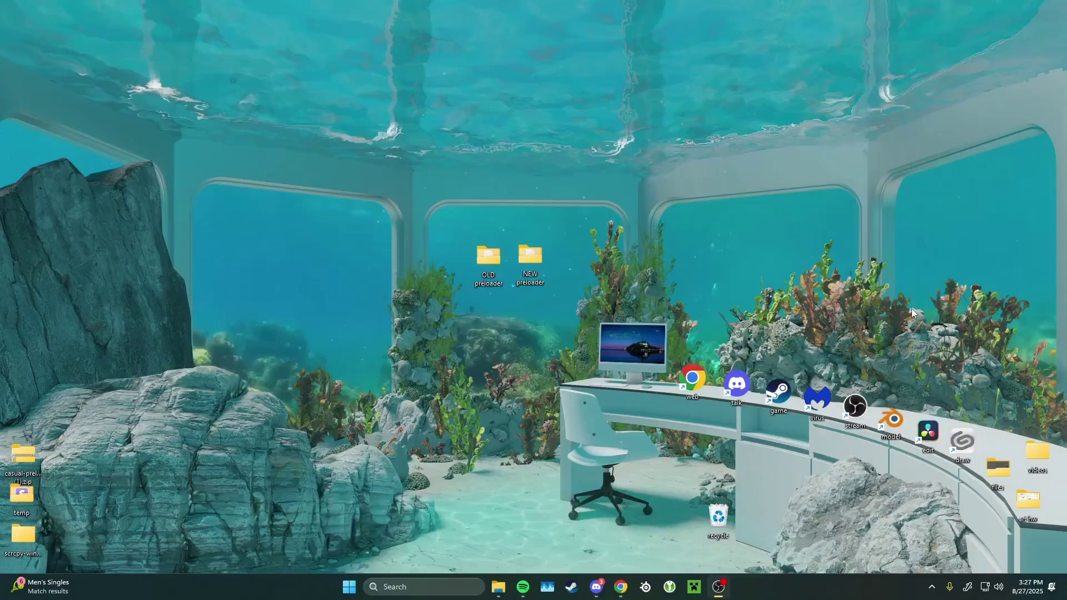
double_click(529, 254)
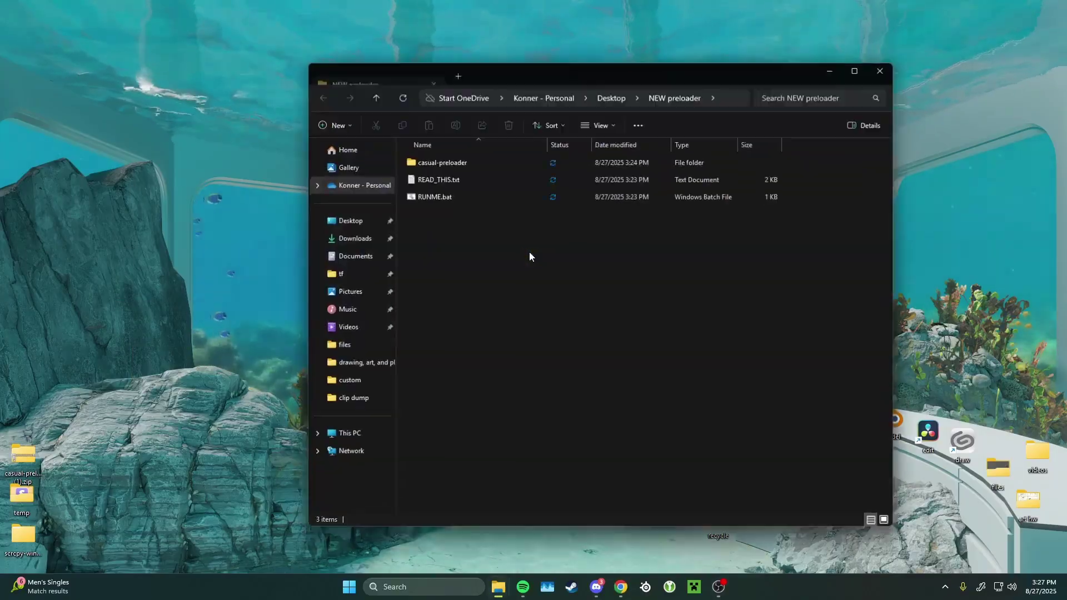
double_click(455, 202)
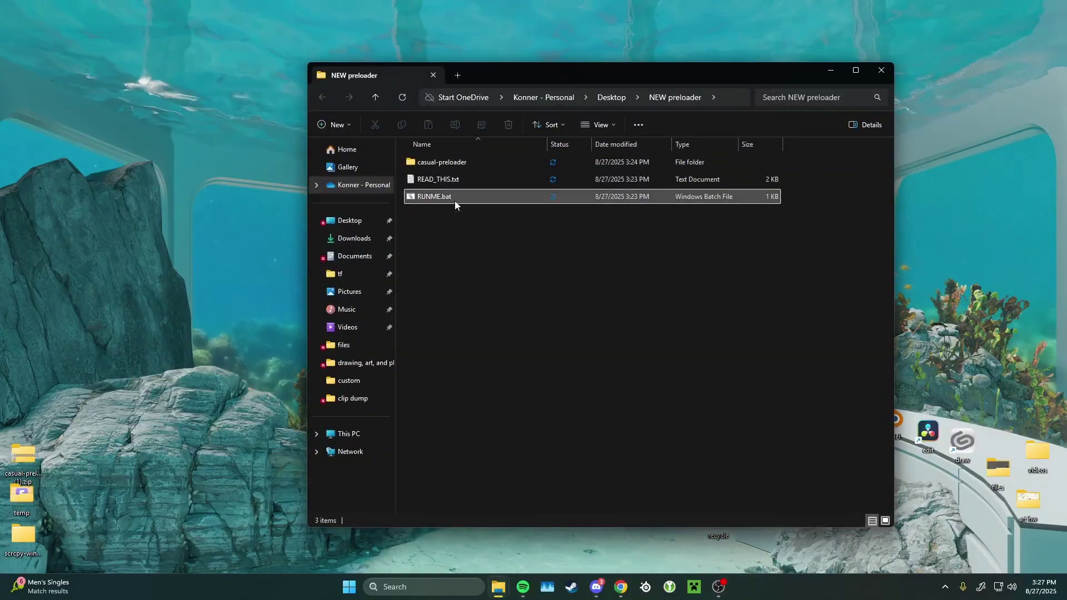
Set the tf/ directory in the First Time Setup by auto-detecting the TF2 installation.
click(565, 302)
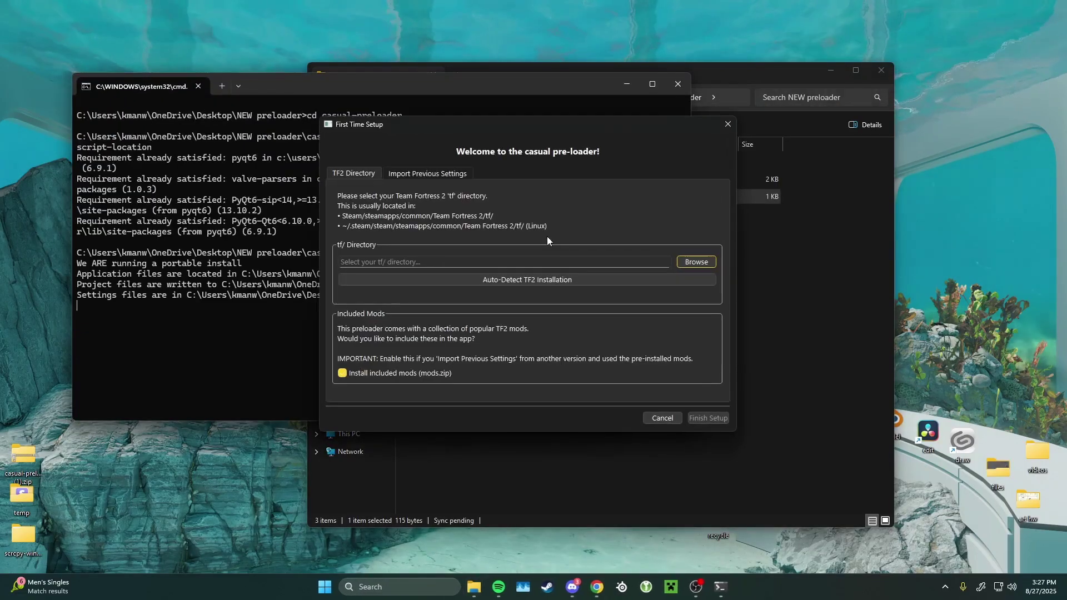
click(548, 280)
click(627, 294)
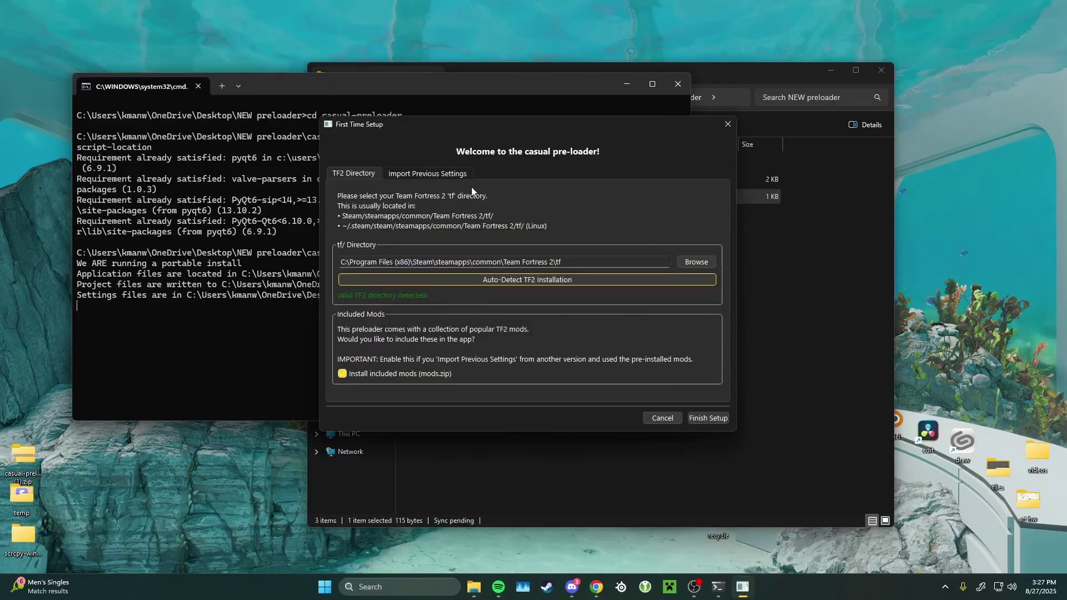
Import the previous installation's settings from app_settings.json in the casual-preloader folder inside OLD preloader on the desktop.
click(416, 175)
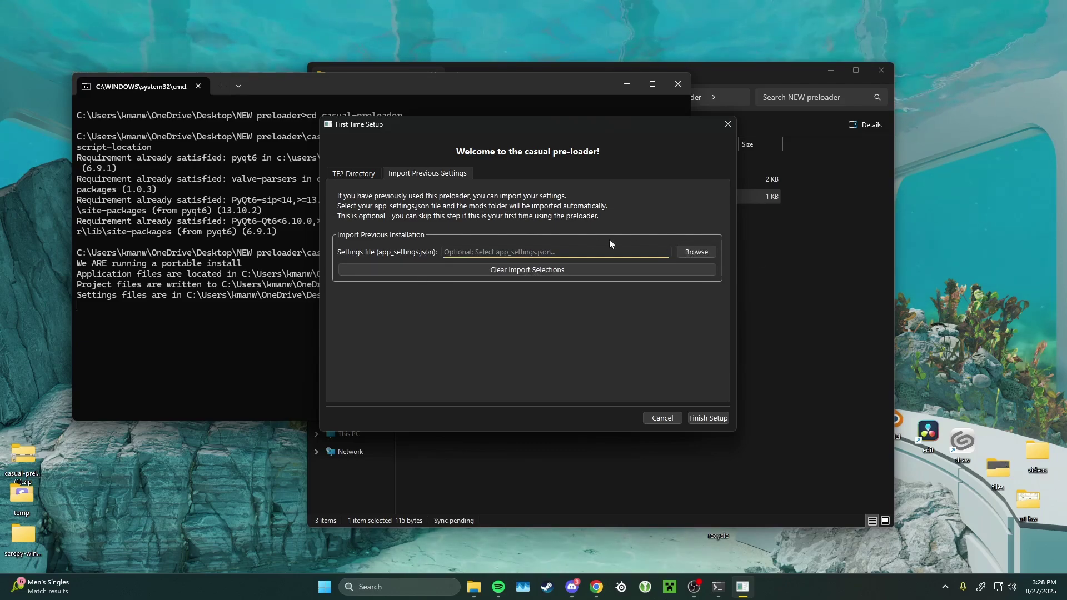
click(702, 253)
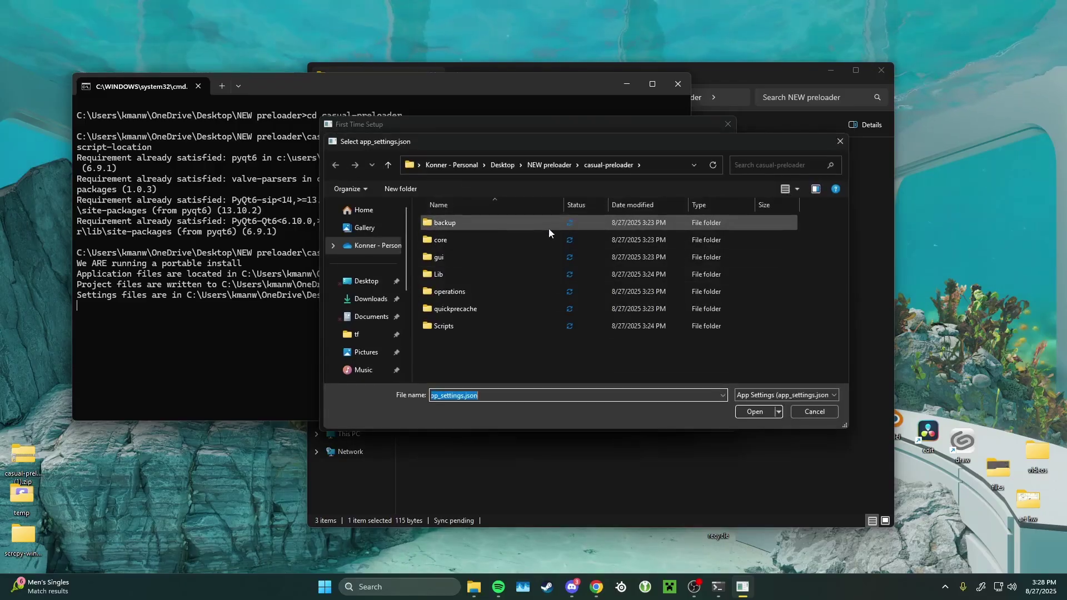
scroll(376, 259, down, 1)
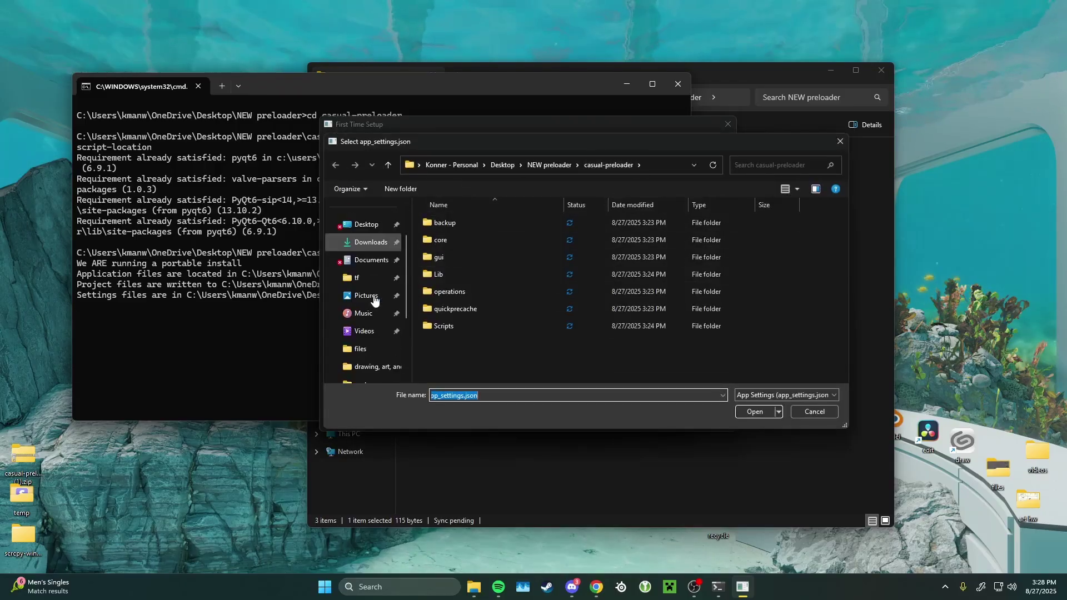
scroll(376, 259, up, 1)
click(367, 281)
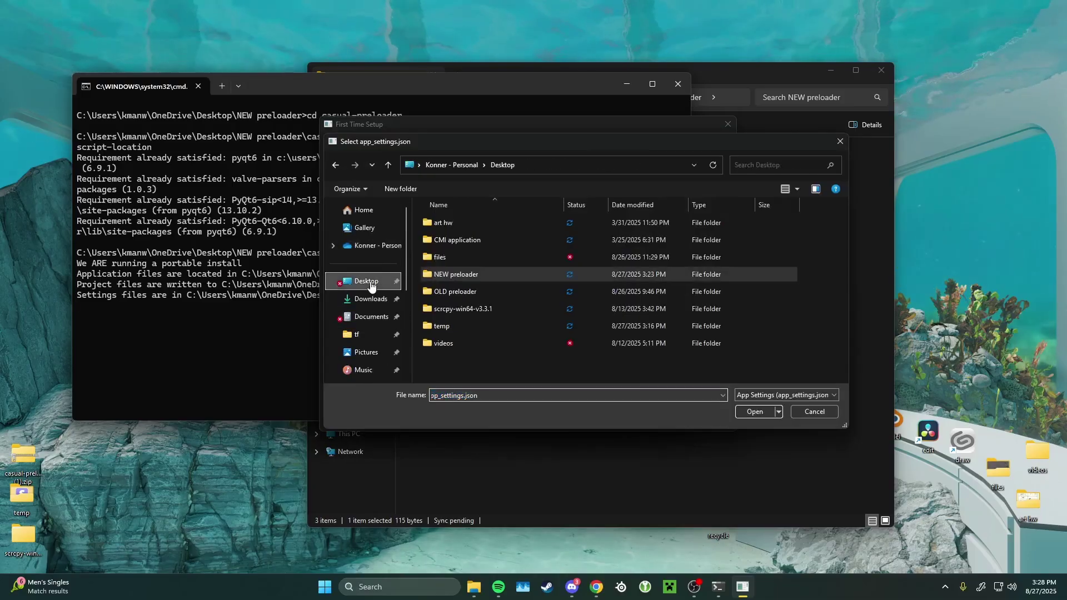
double_click(478, 290)
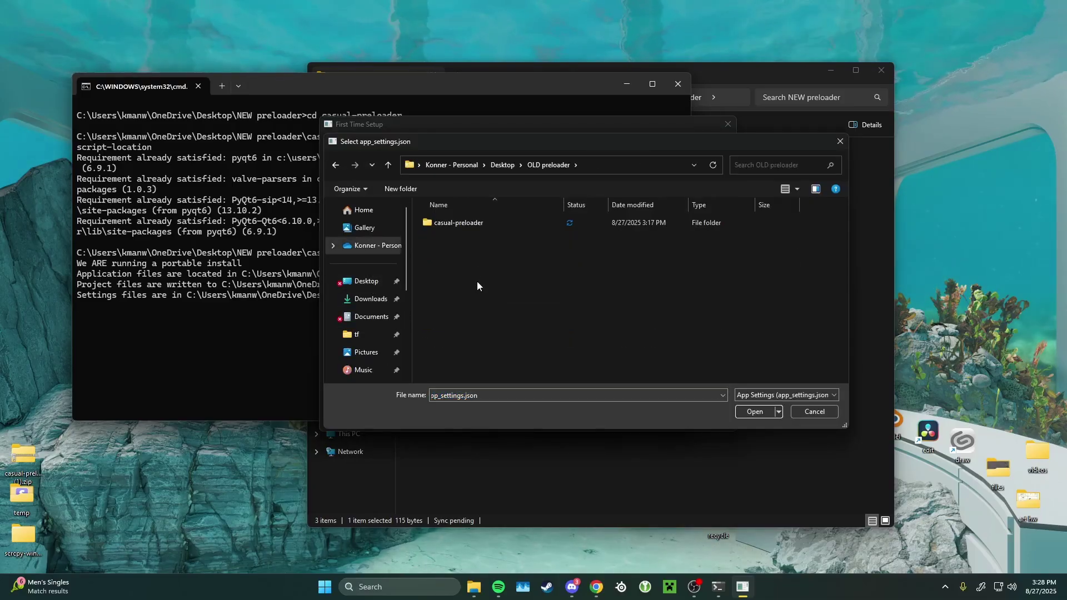
double_click(485, 225)
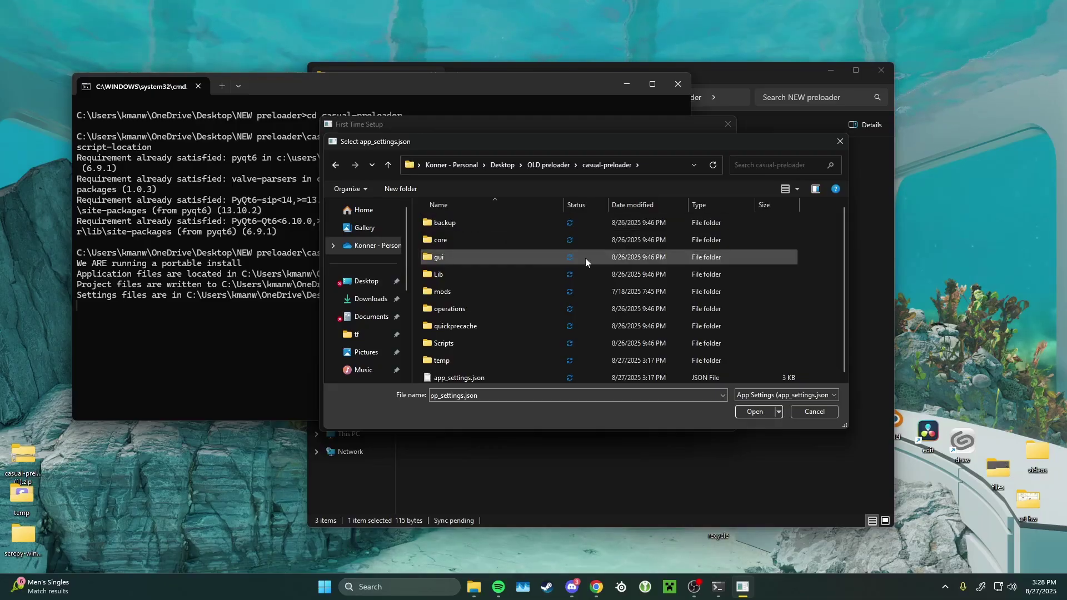
scroll(472, 265, down, 1)
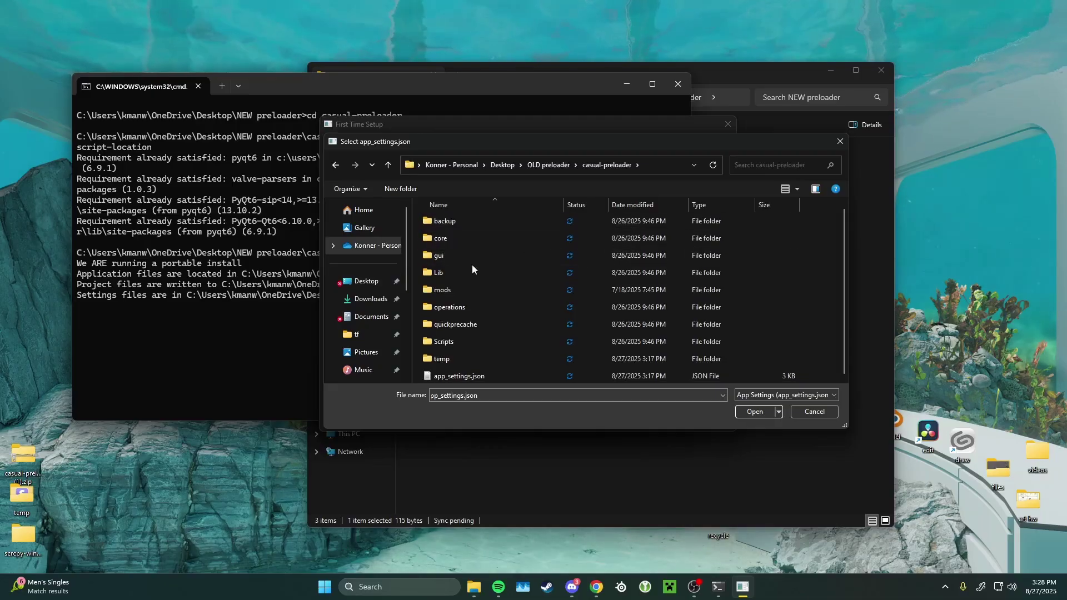
click(496, 376)
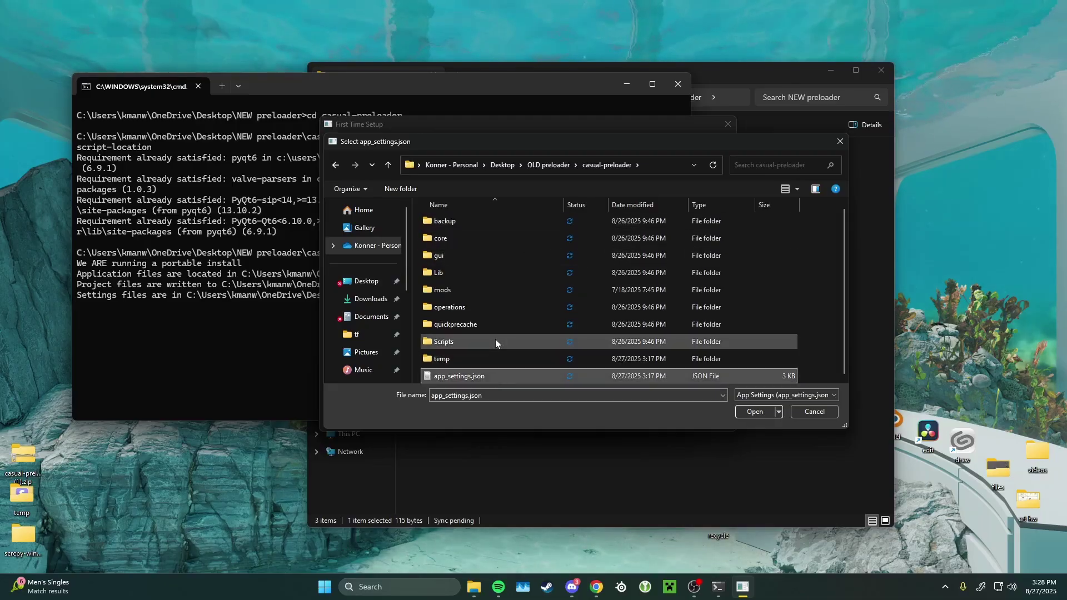
click(756, 411)
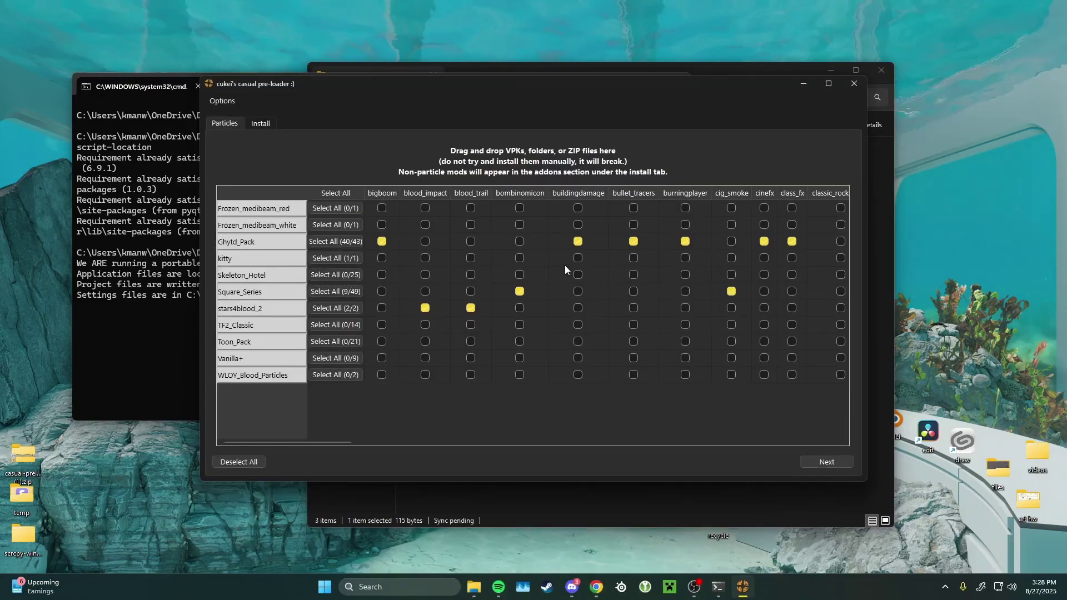
Look through the pre-loader's addons list to check which imported addons are selected and their load order.
click(260, 124)
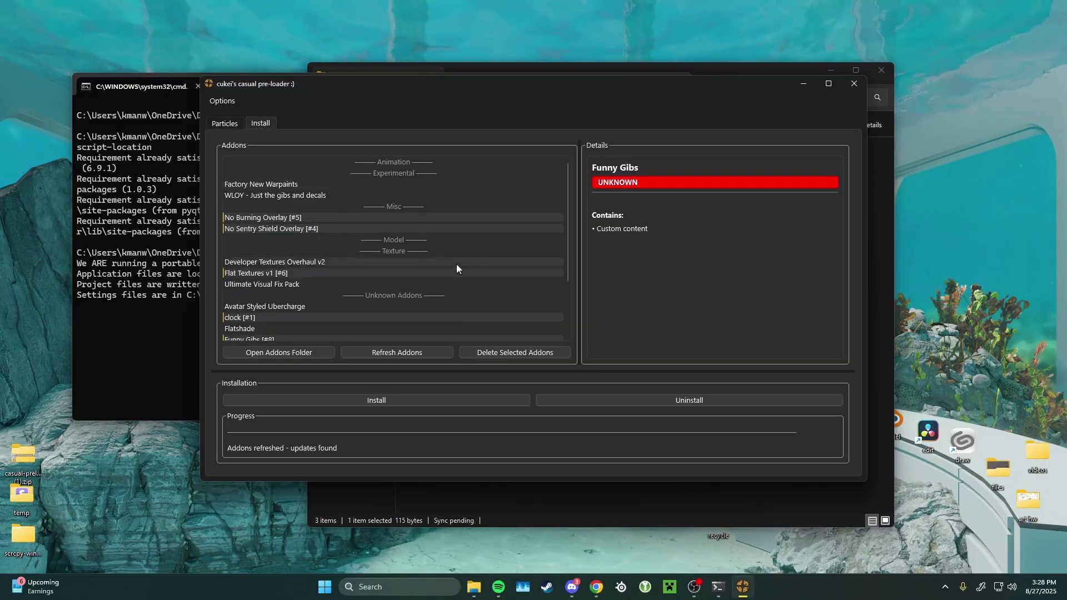
scroll(284, 303, down, 2)
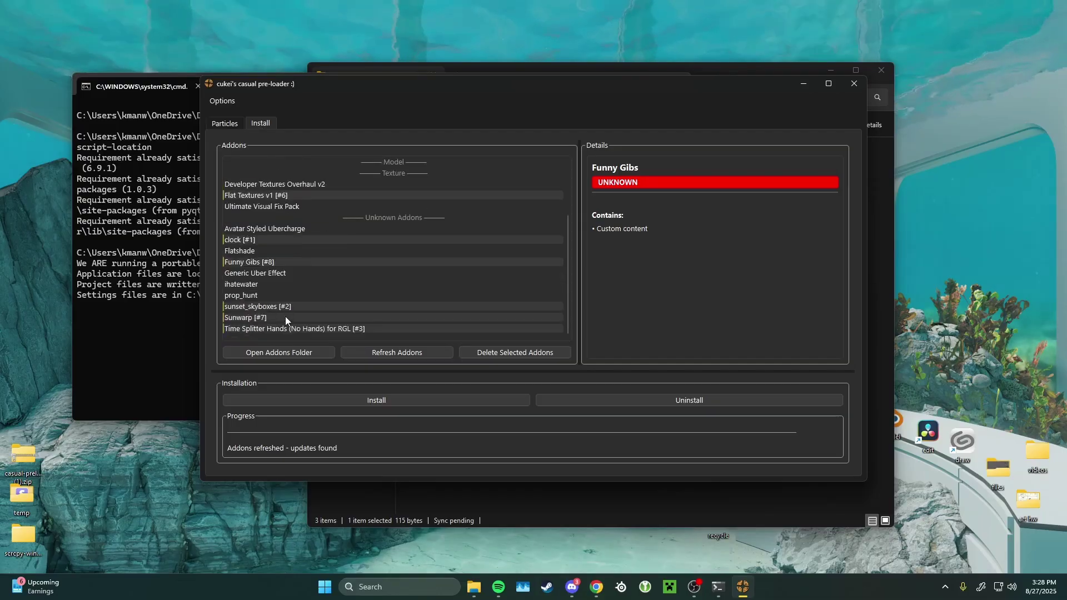
scroll(323, 267, up, 3)
scroll(345, 278, down, 1)
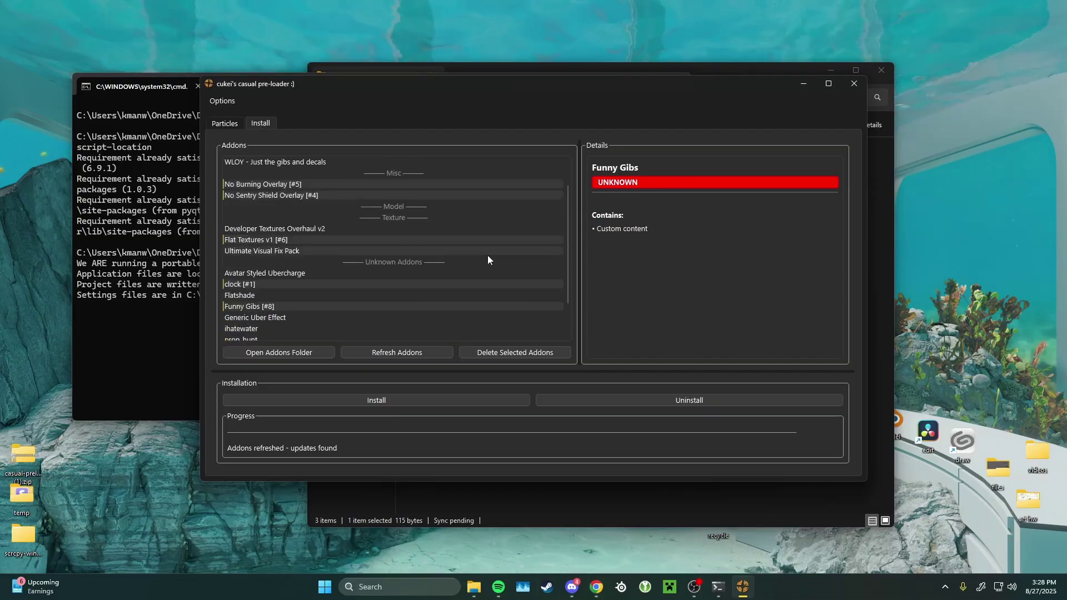
scroll(478, 261, up, 1)
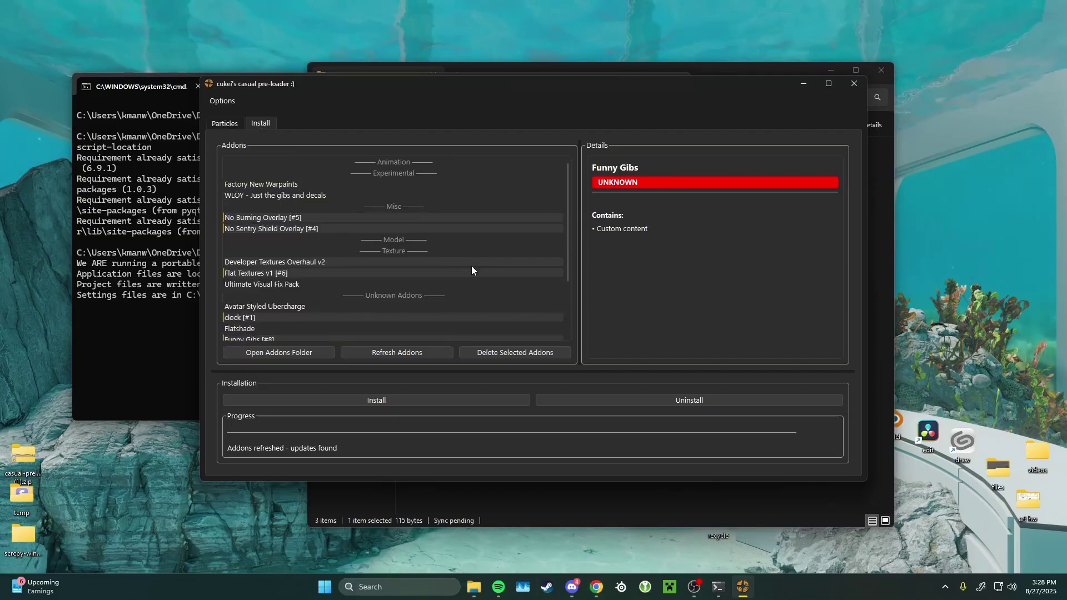